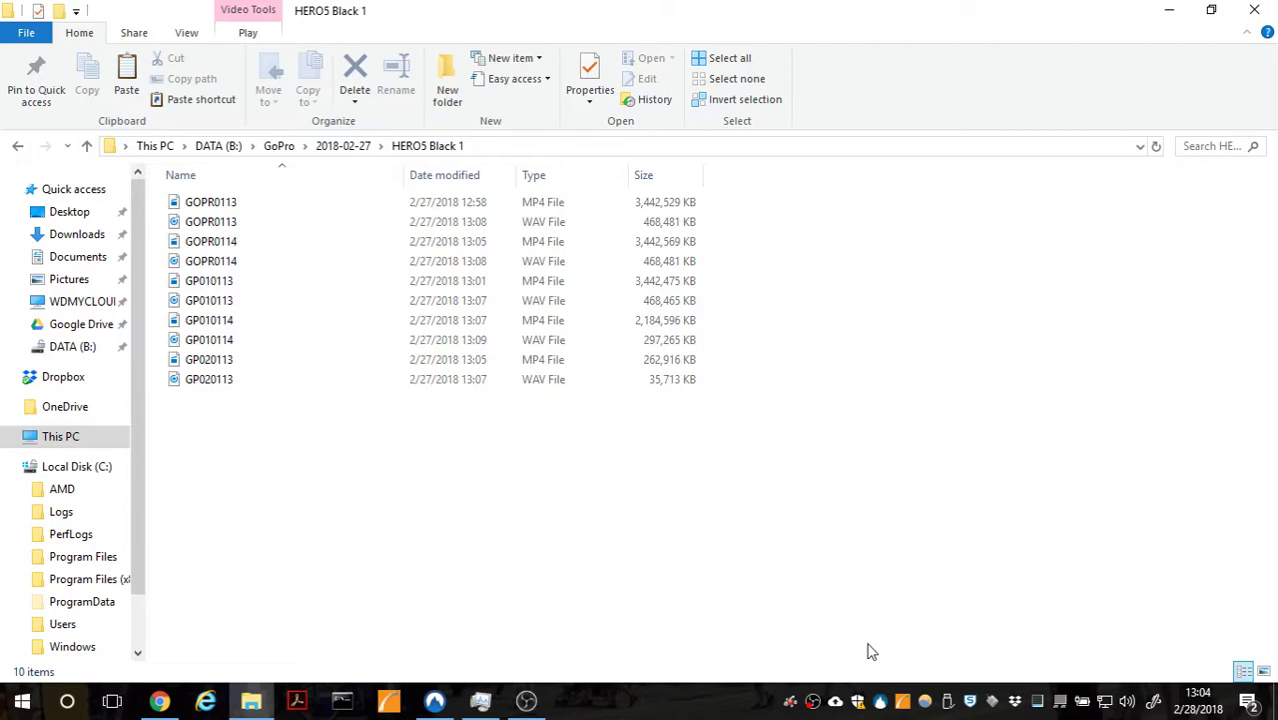
# - Minimize the Explorer window and reposition the GoPro Quik shortcut on the desktop
pyautogui.click(1160, 14)
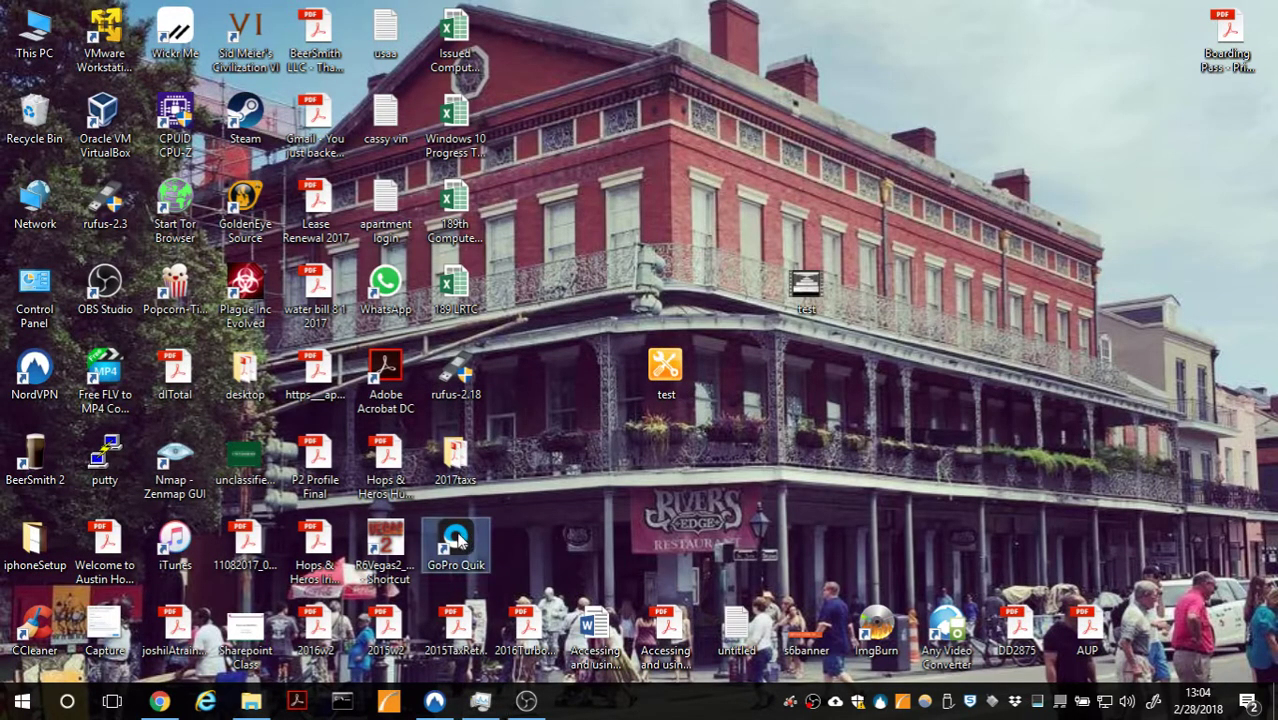
pyautogui.moveTo(462, 545); pyautogui.dragTo(722, 118)
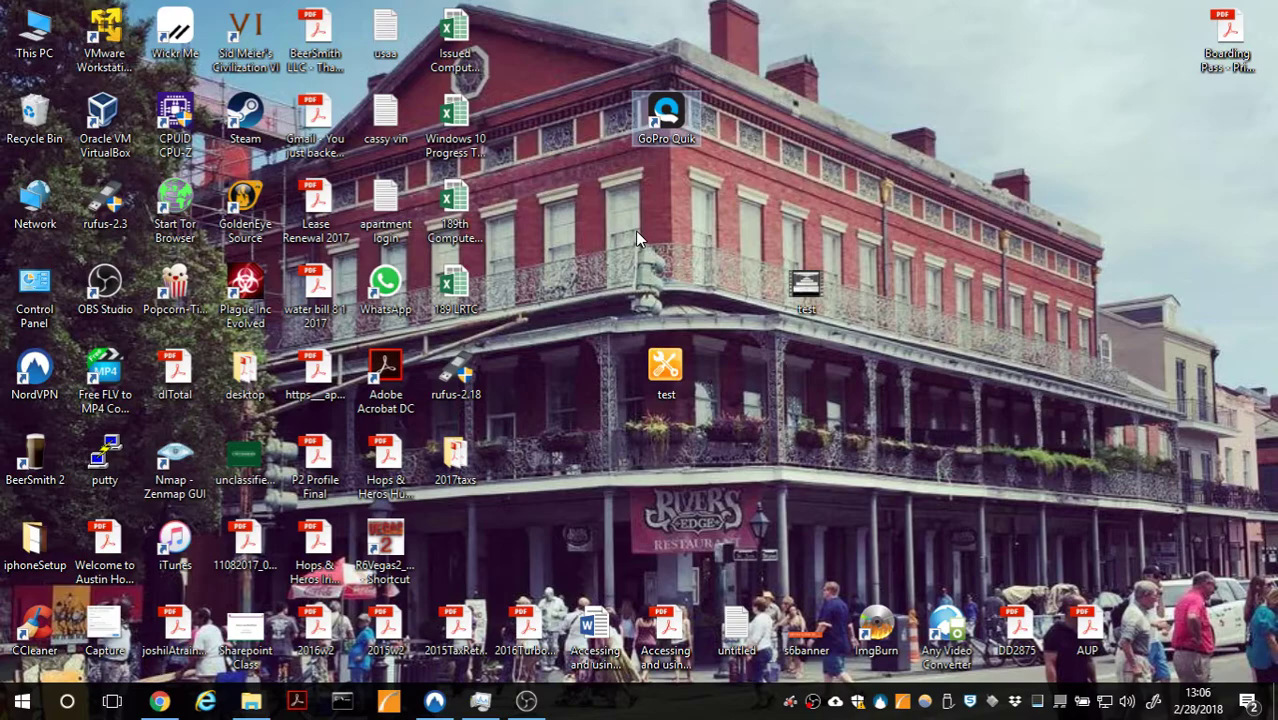
pyautogui.moveTo(665, 110); pyautogui.dragTo(449, 542)
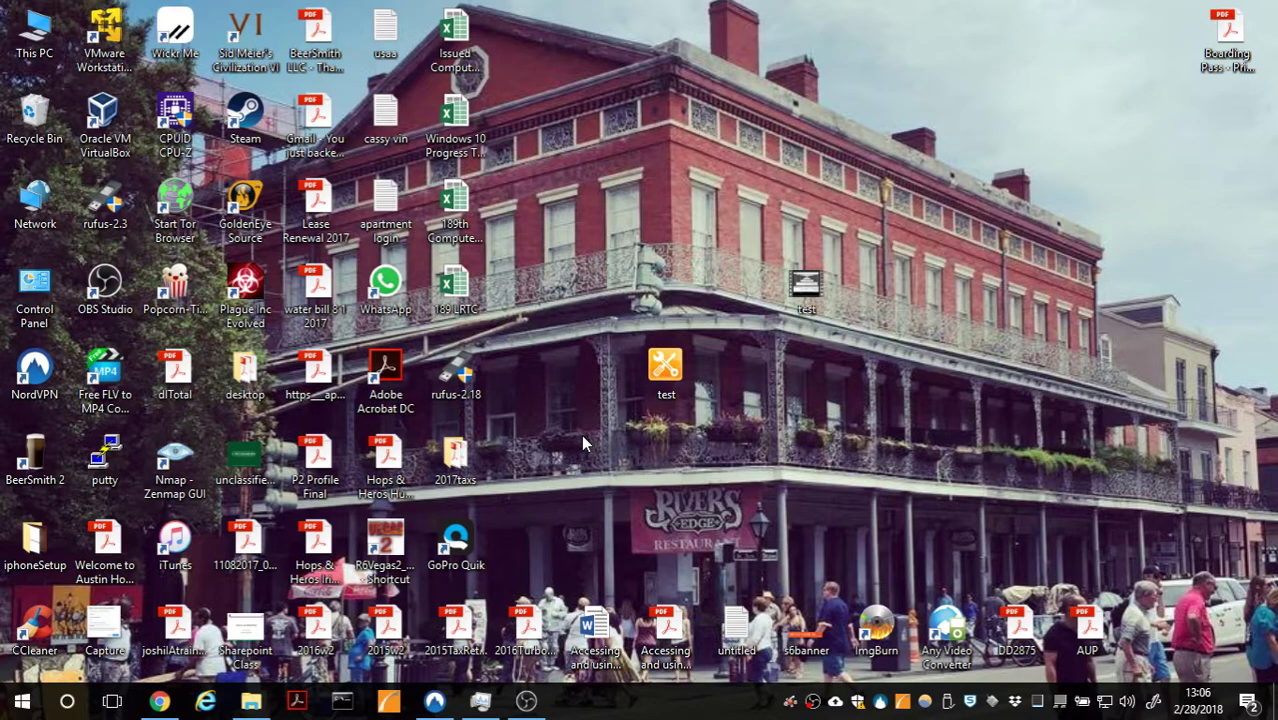
# - Launch DashWare from the DashWare folder in the Start menu's app list
pyautogui.click(22, 701)
pyautogui.scroll(-8, 172, 508)
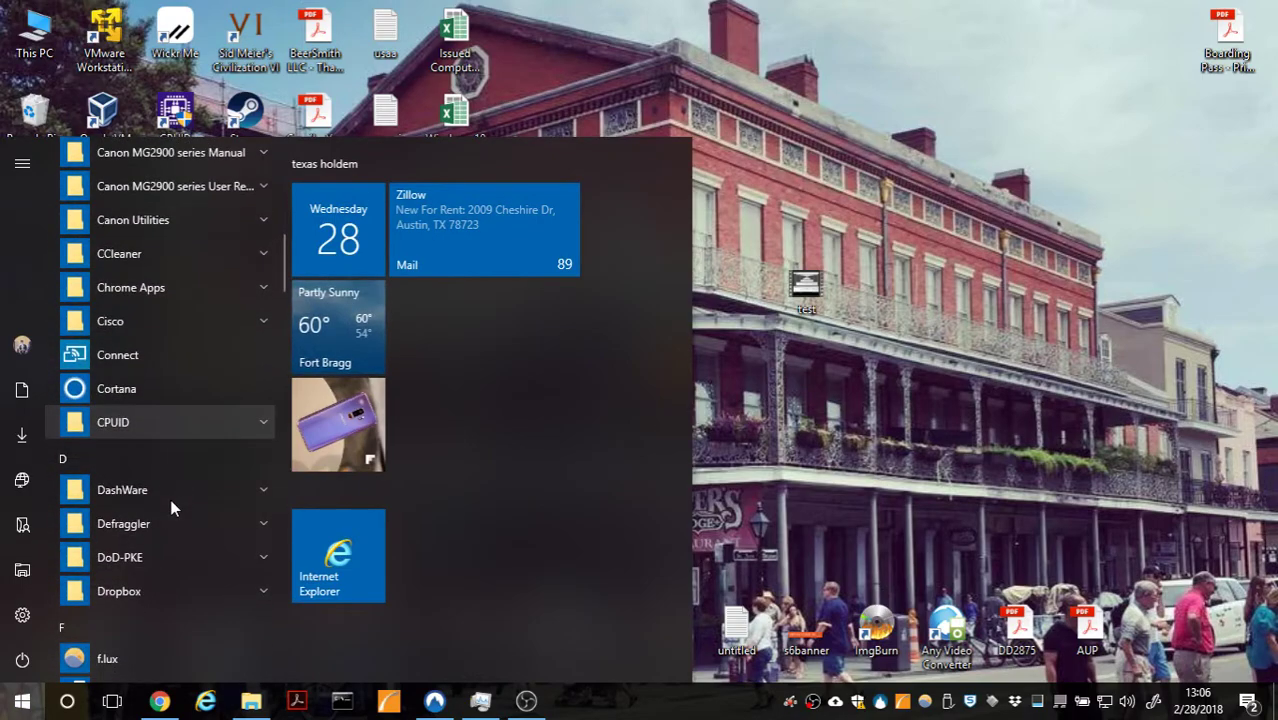
pyautogui.click(152, 493)
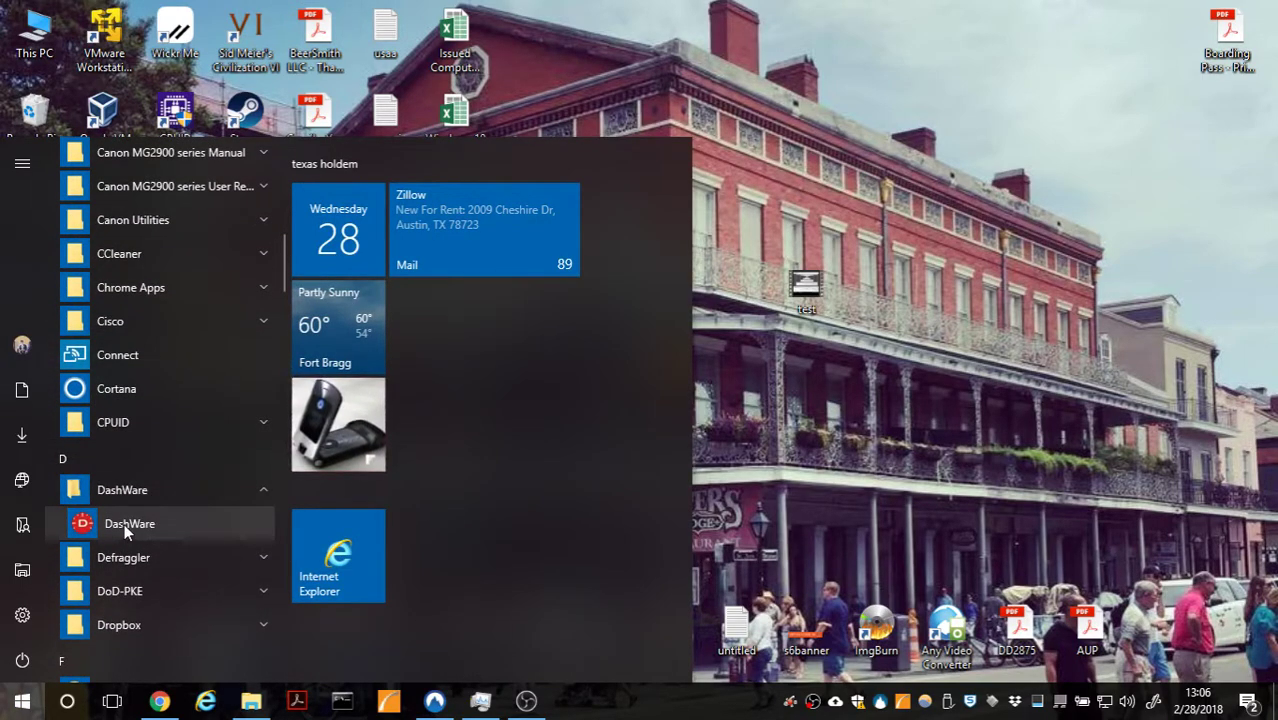
pyautogui.moveTo(580, 483); pyautogui.dragTo(677, 420)
pyautogui.doubleClick(677, 412)
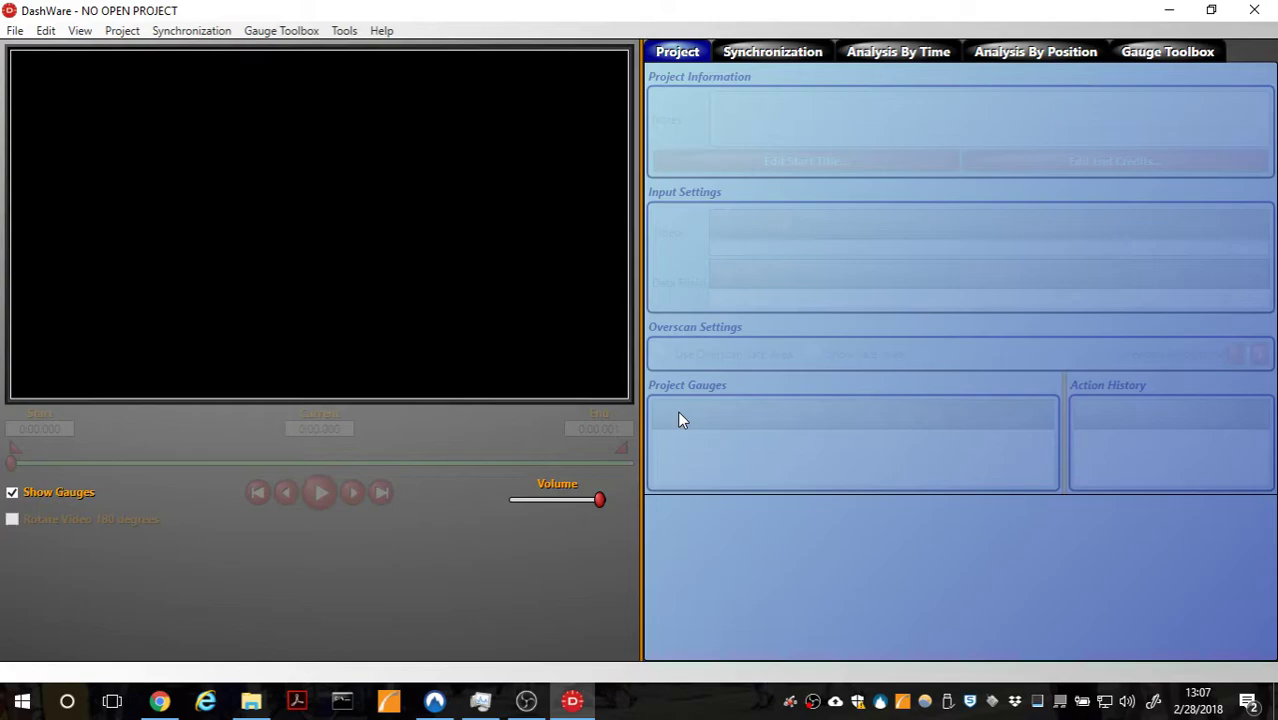
# - Start a new project named 2018-02-28 DashWare Project using the GoPro Template Imperial template
pyautogui.click(15, 30)
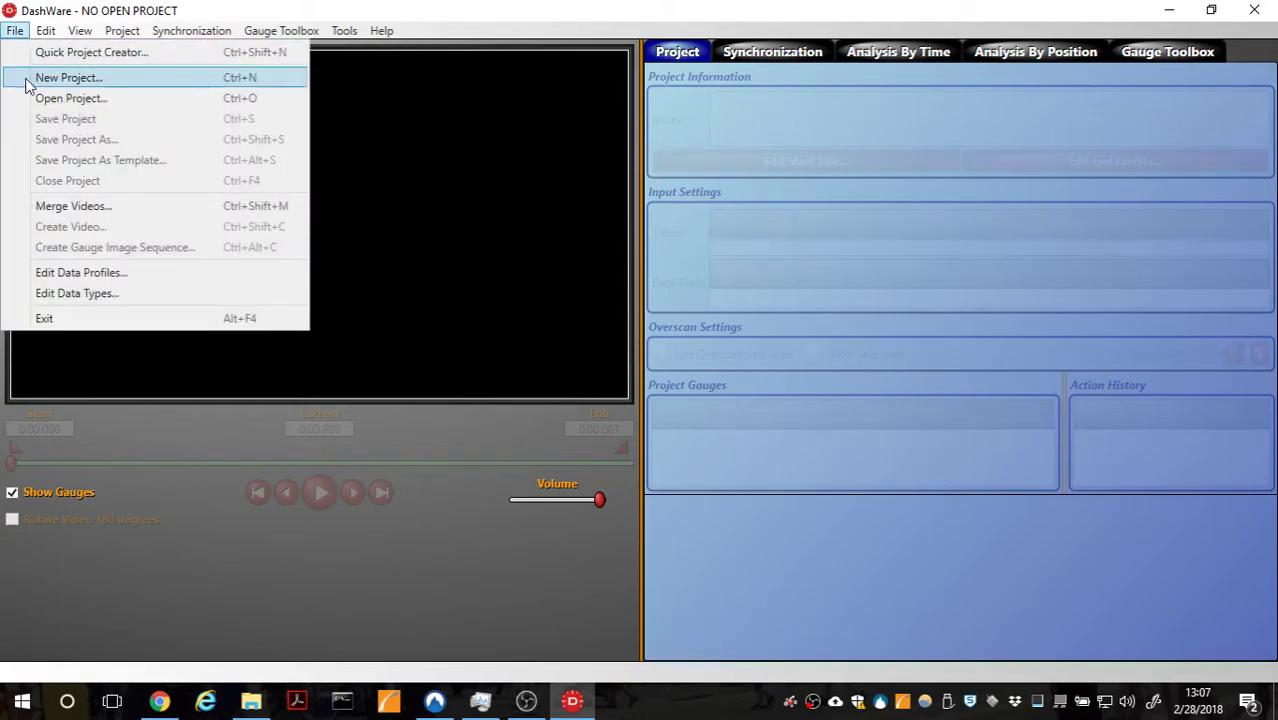
pyautogui.click(28, 82)
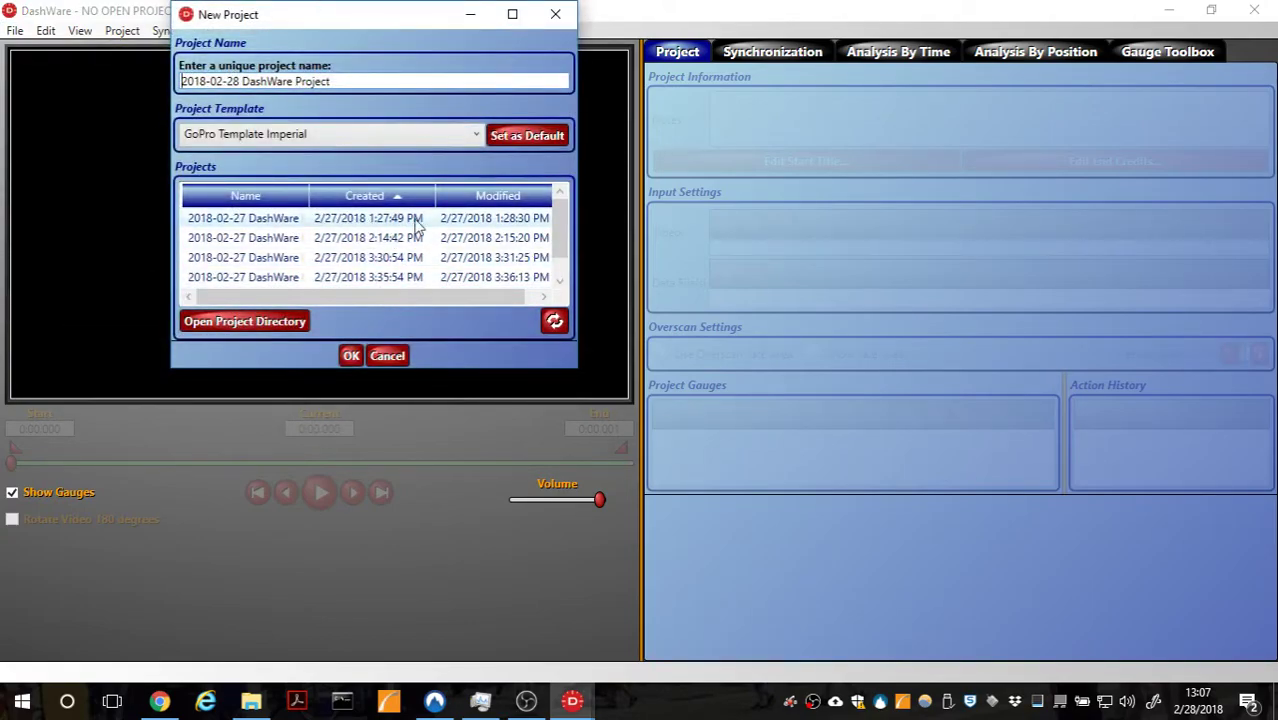
pyautogui.scroll(-1, 420, 228)
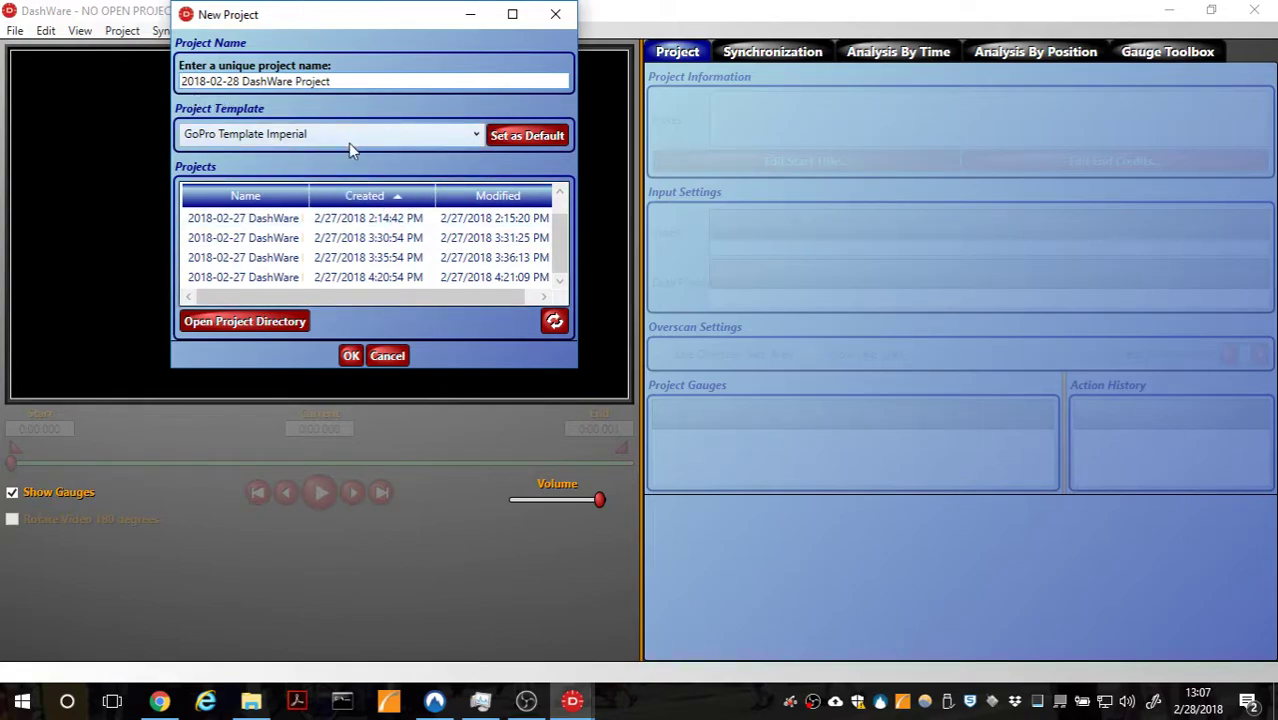
pyautogui.click(476, 135)
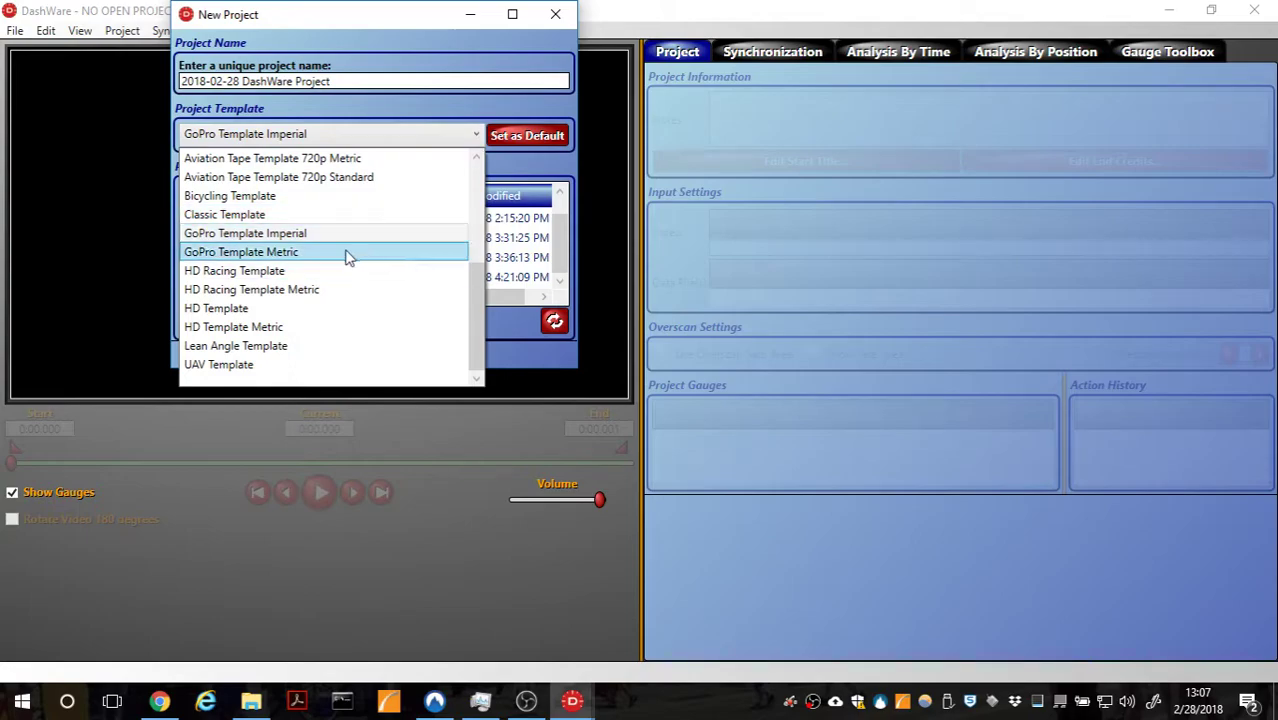
pyautogui.click(311, 240)
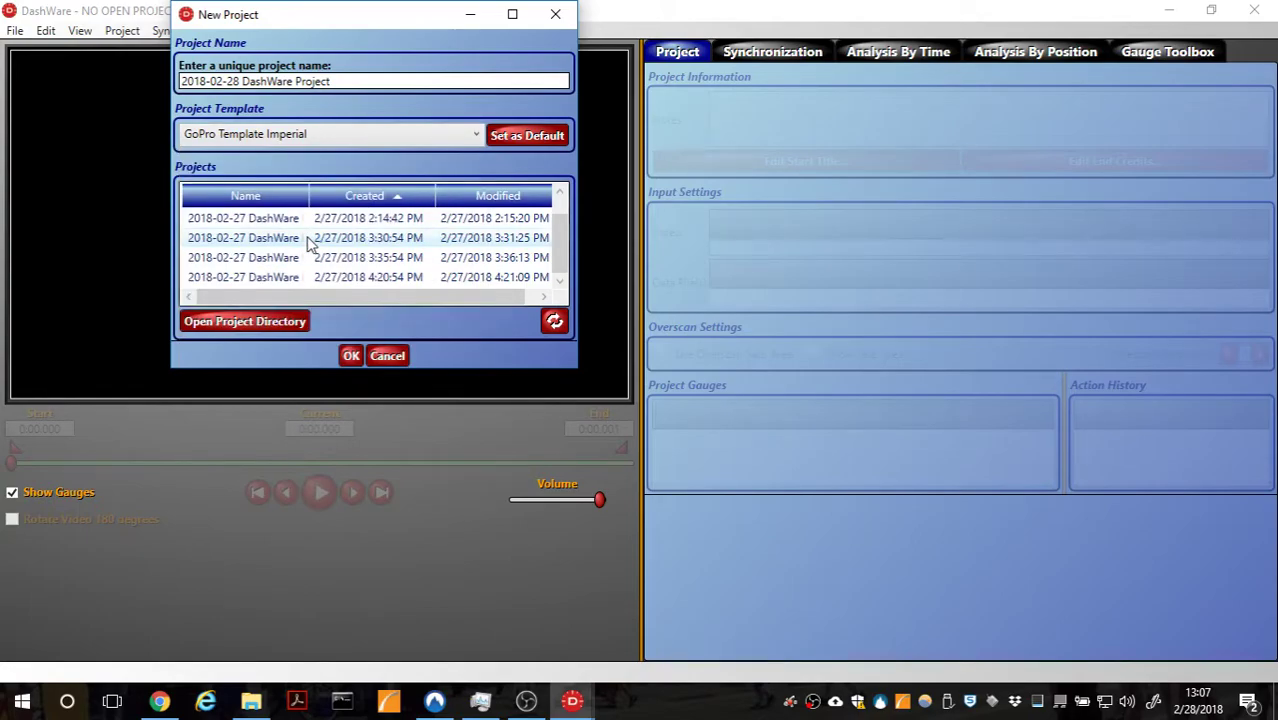
pyautogui.click(477, 137)
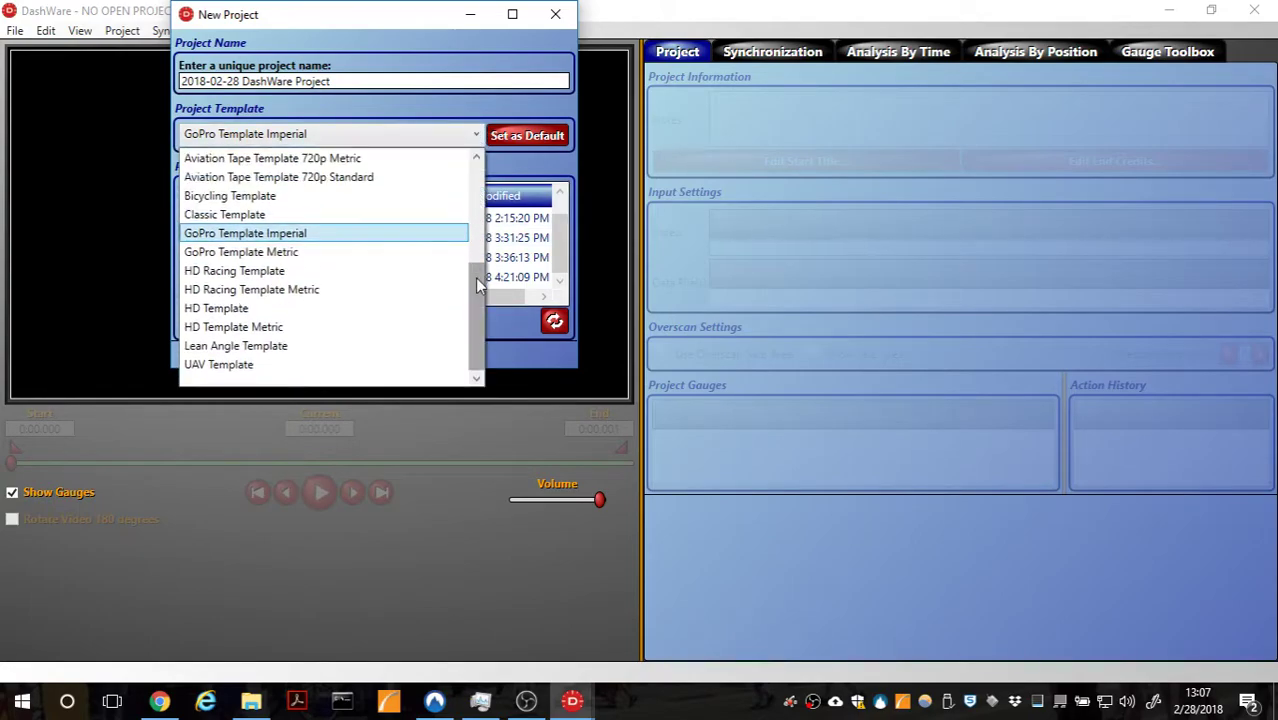
pyautogui.moveTo(475, 277)
pyautogui.mouseDown()
pyautogui.moveTo(484, 166)
pyautogui.moveTo(480, 258)
pyautogui.mouseUp()
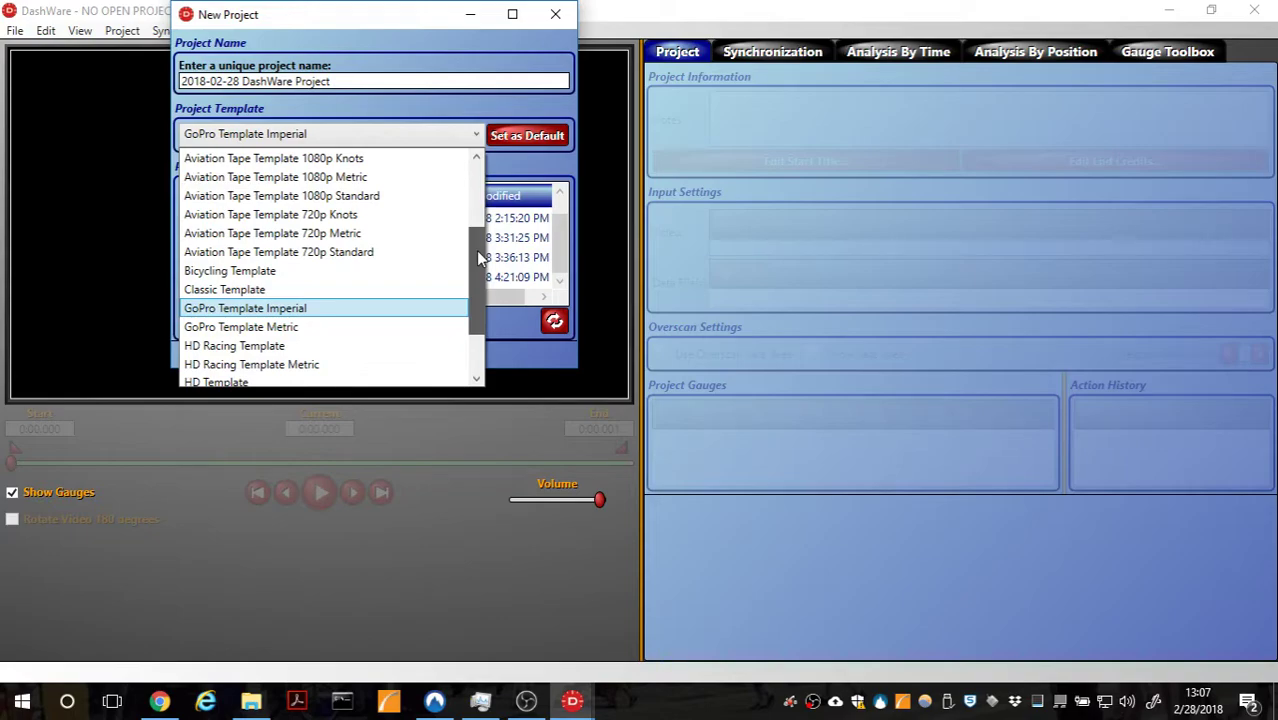
pyautogui.moveTo(476, 250); pyautogui.dragTo(471, 297)
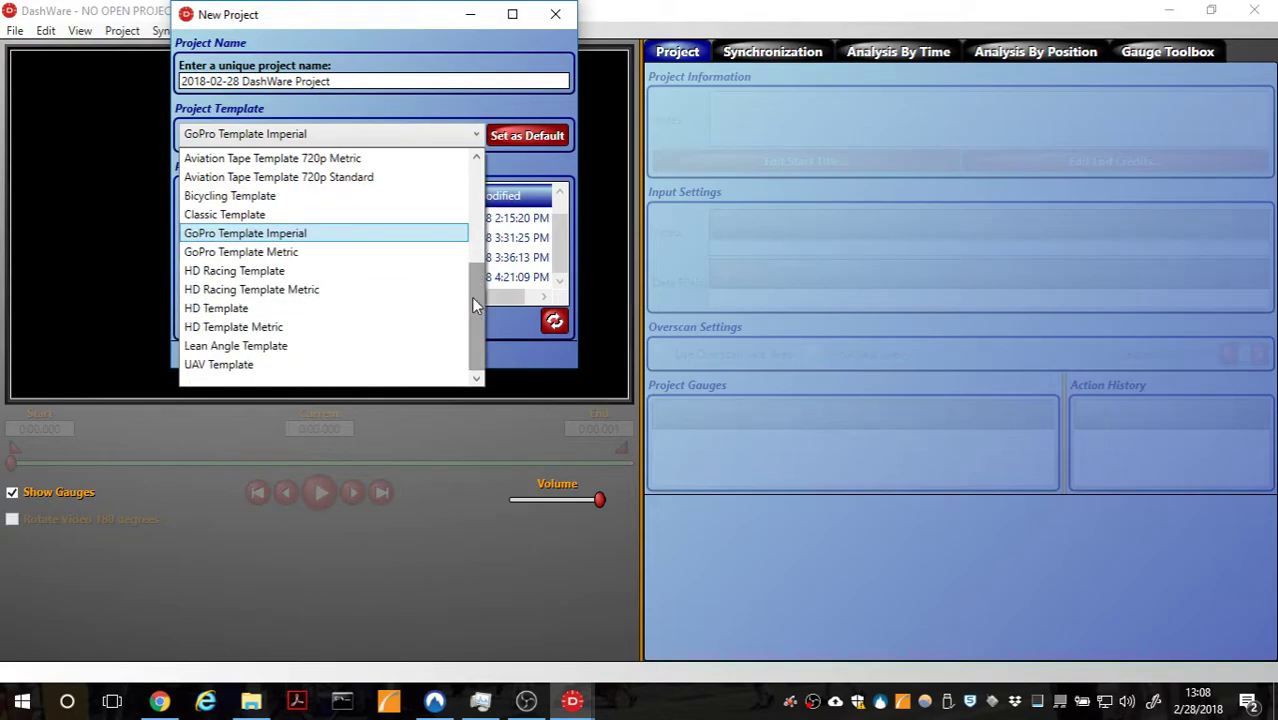
pyautogui.click(355, 235)
# - Confirm the New Project dialog to create the project with its six GoPro gauges
pyautogui.click(354, 352)
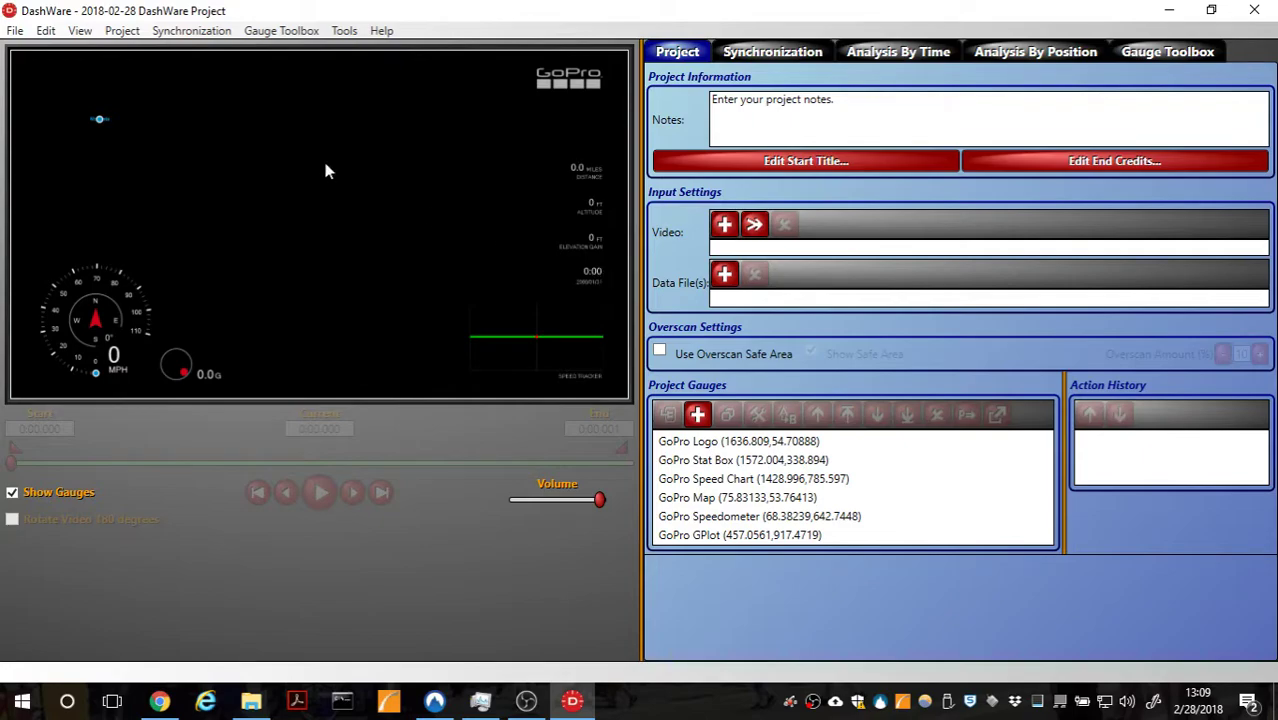
# - Select the Logo, Speed Chart, Map, Speedometer and GPlot gauges, and resize GPlot
pyautogui.click(699, 442)
pyautogui.click(714, 478)
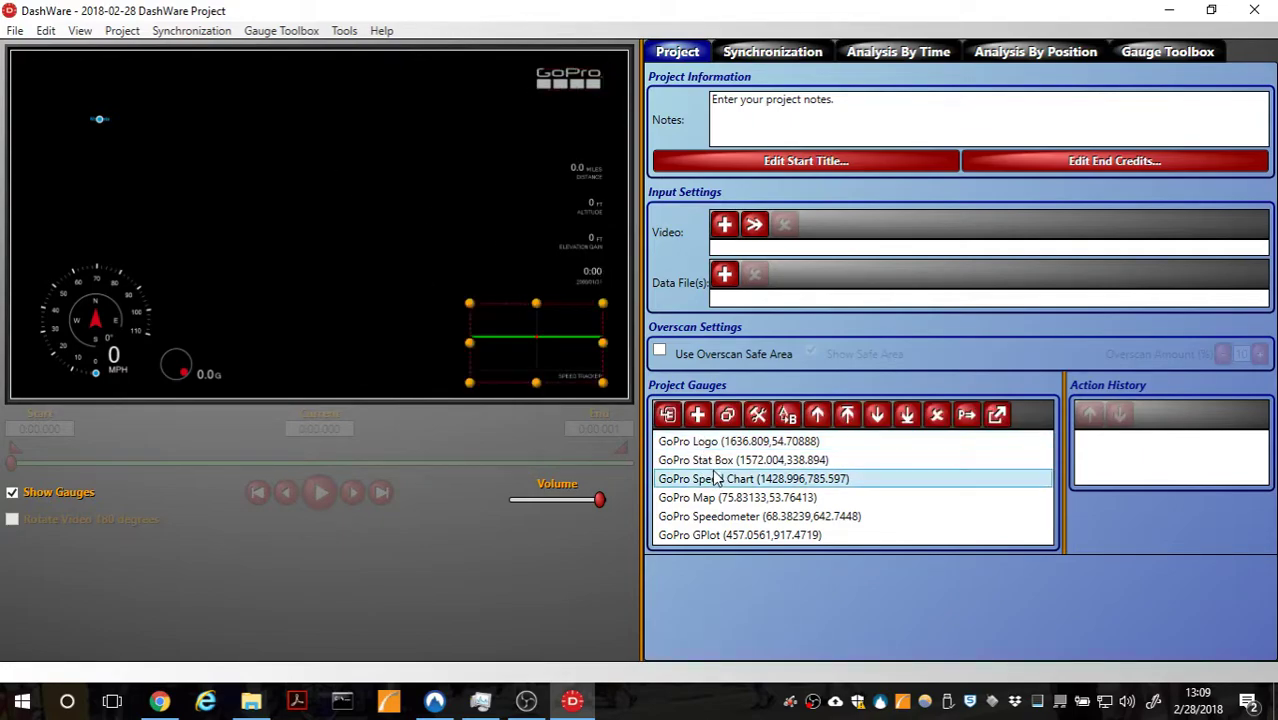
pyautogui.click(715, 498)
pyautogui.click(716, 516)
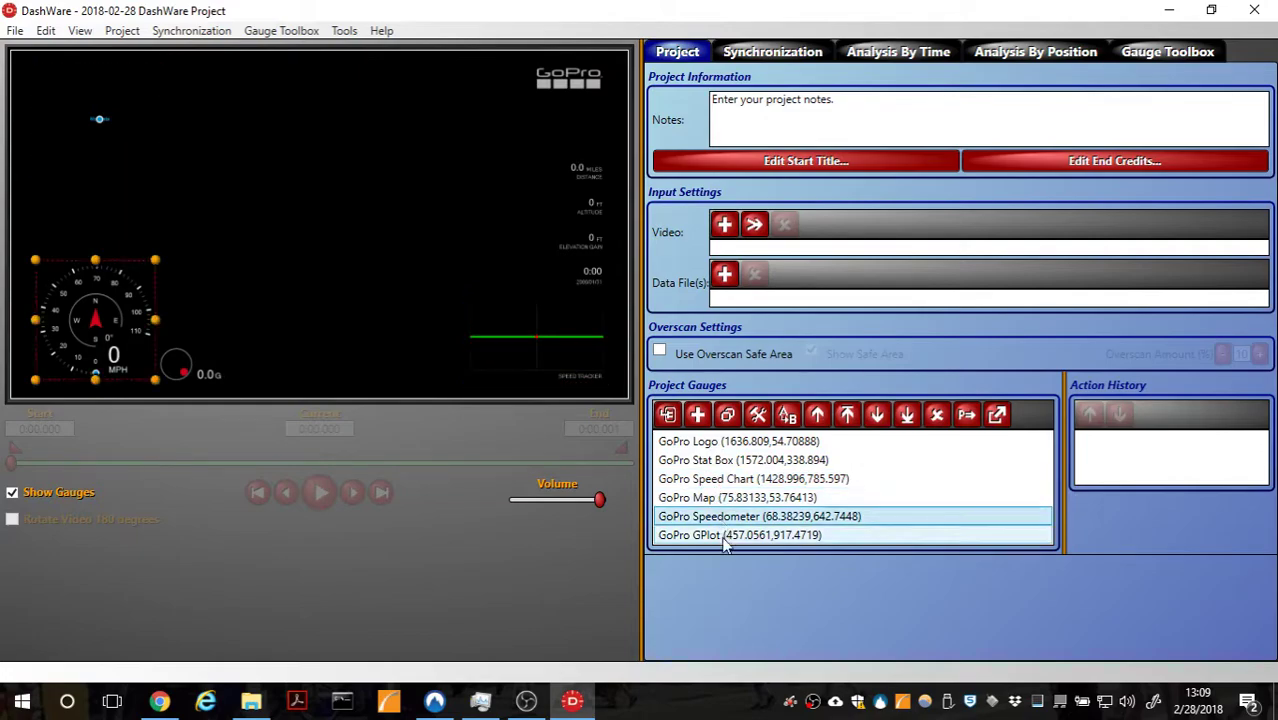
pyautogui.click(720, 535)
pyautogui.moveTo(226, 347)
pyautogui.mouseDown()
pyautogui.moveTo(328, 291)
pyautogui.moveTo(214, 356)
pyautogui.mouseUp()
# - Delete the GoPro Logo gauge from the preview and cancel adding a new gauge
pyautogui.click(550, 84)
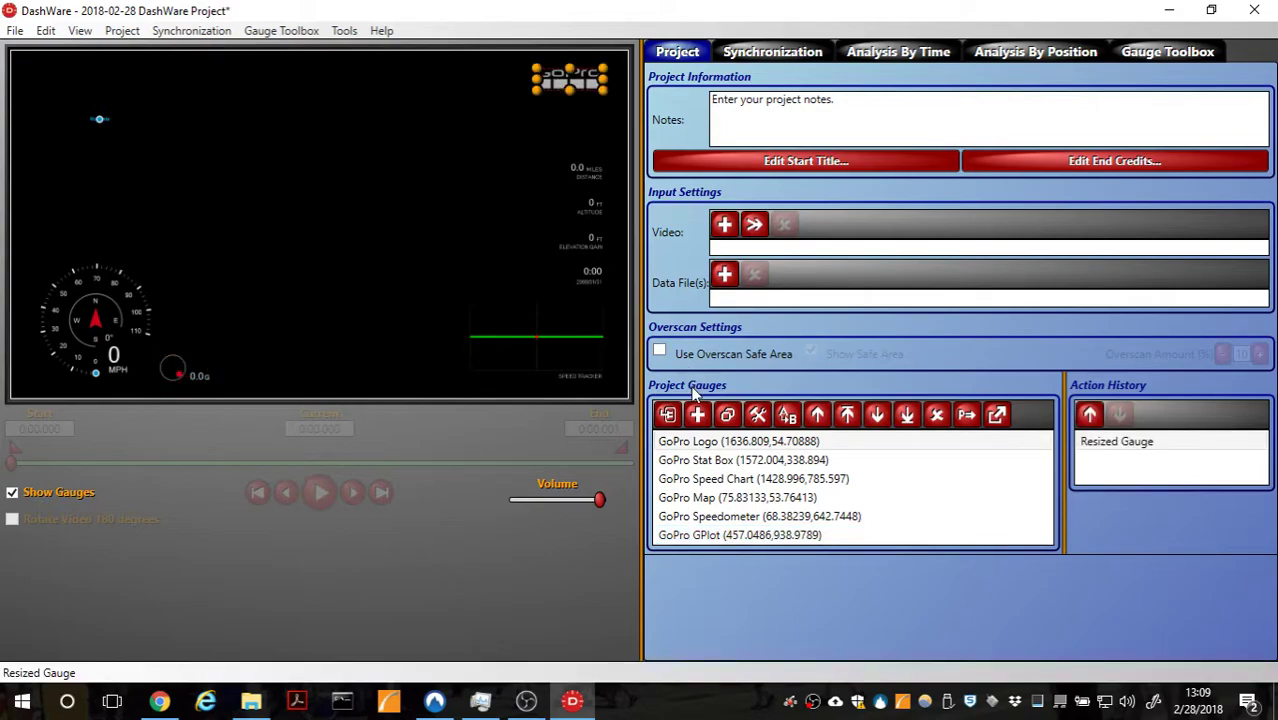
pyautogui.press('Delete')
pyautogui.click(697, 413)
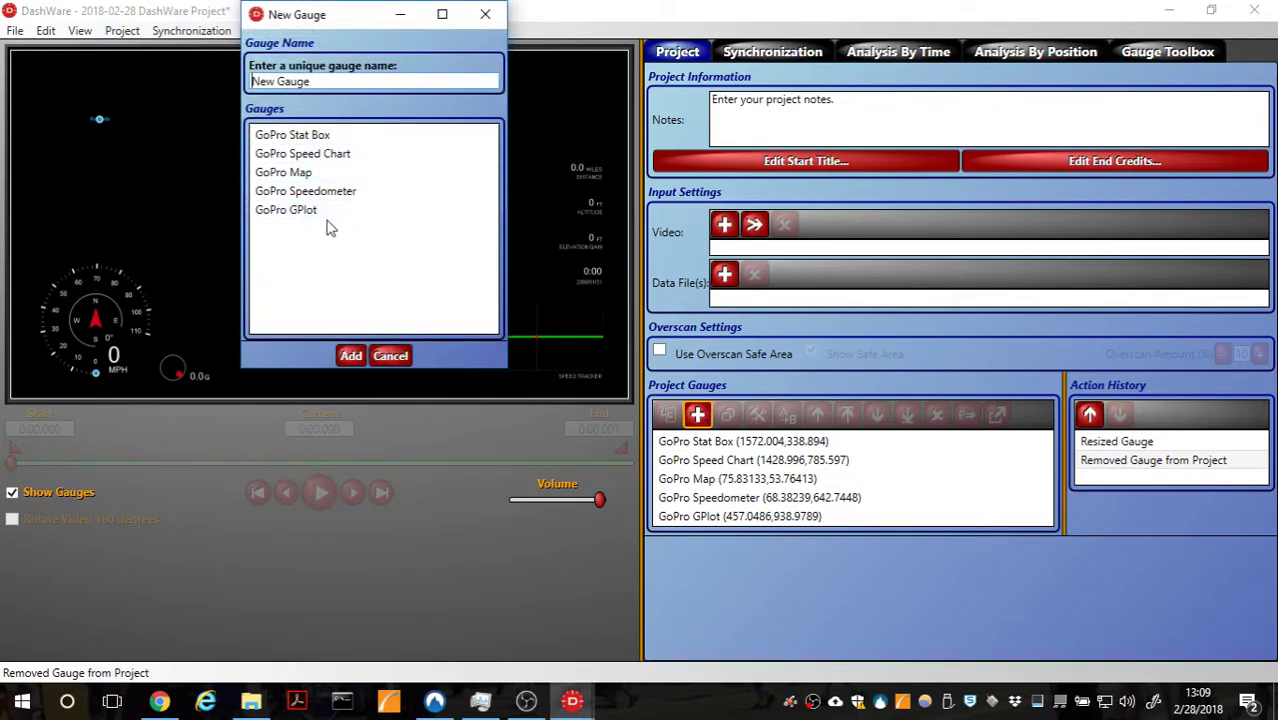
pyautogui.click(390, 355)
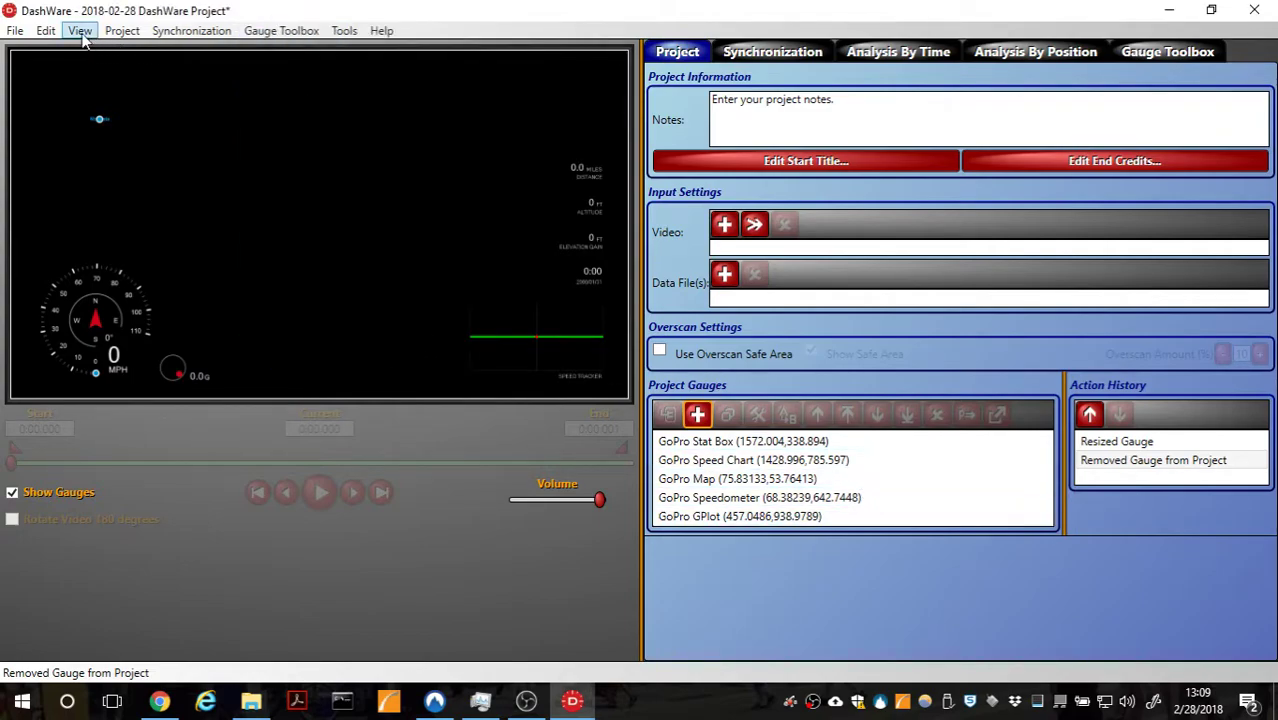
# - Undo the gauge removal and reselect GoPro Logo in the Project Gauges list
pyautogui.click(46, 30)
pyautogui.click(46, 30)
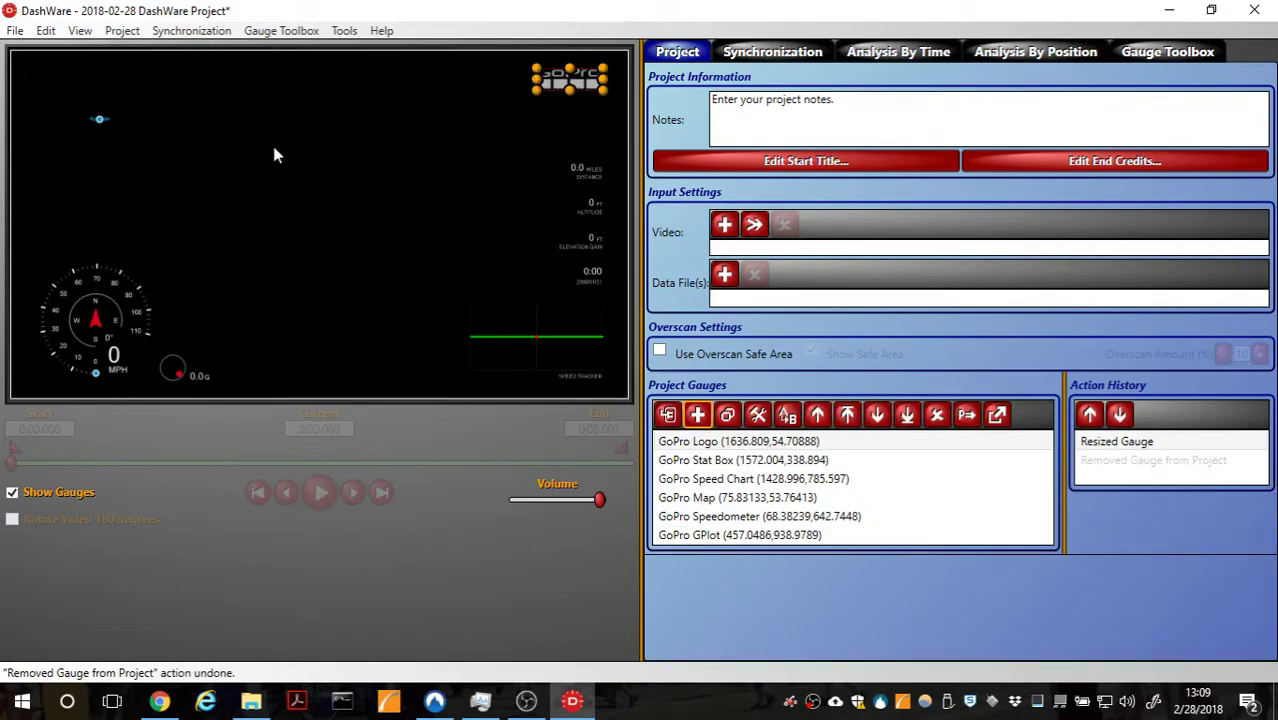
pyautogui.click(690, 445)
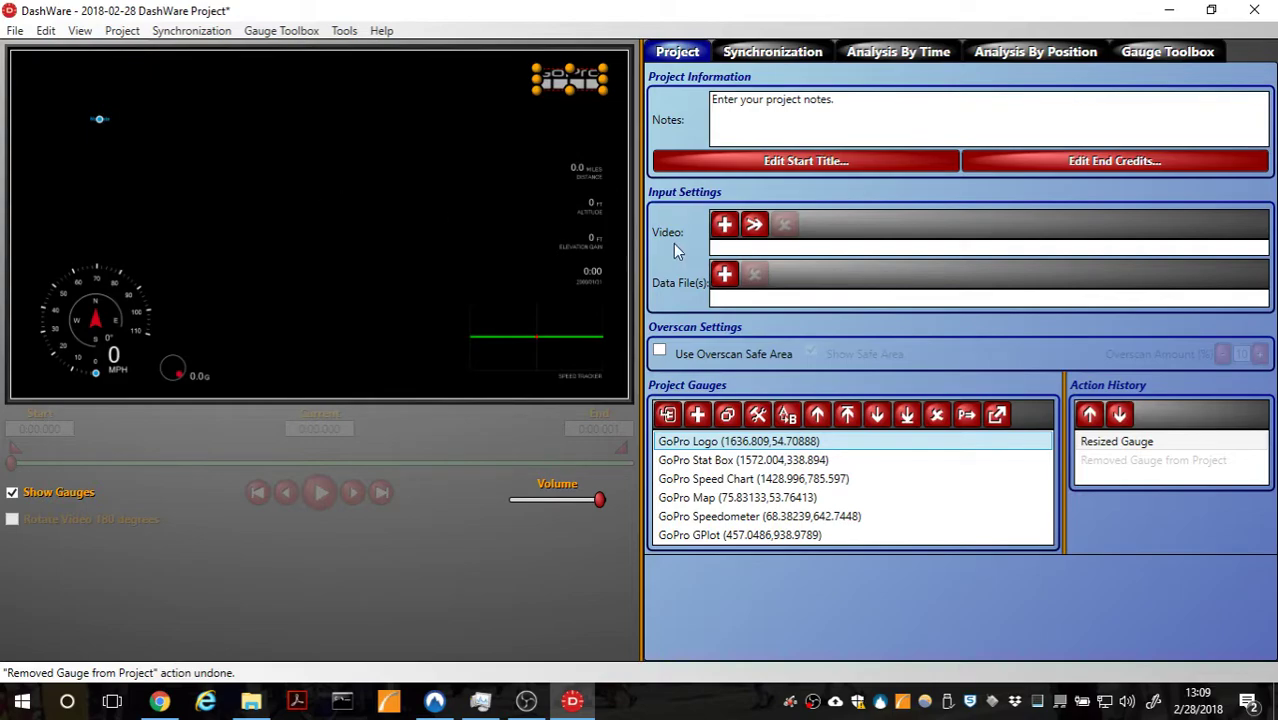
# - Browse to DATA (B:) > GoPro > 2018-02-27 > HERO5 Black 1 and select GP010113
pyautogui.click(724, 224)
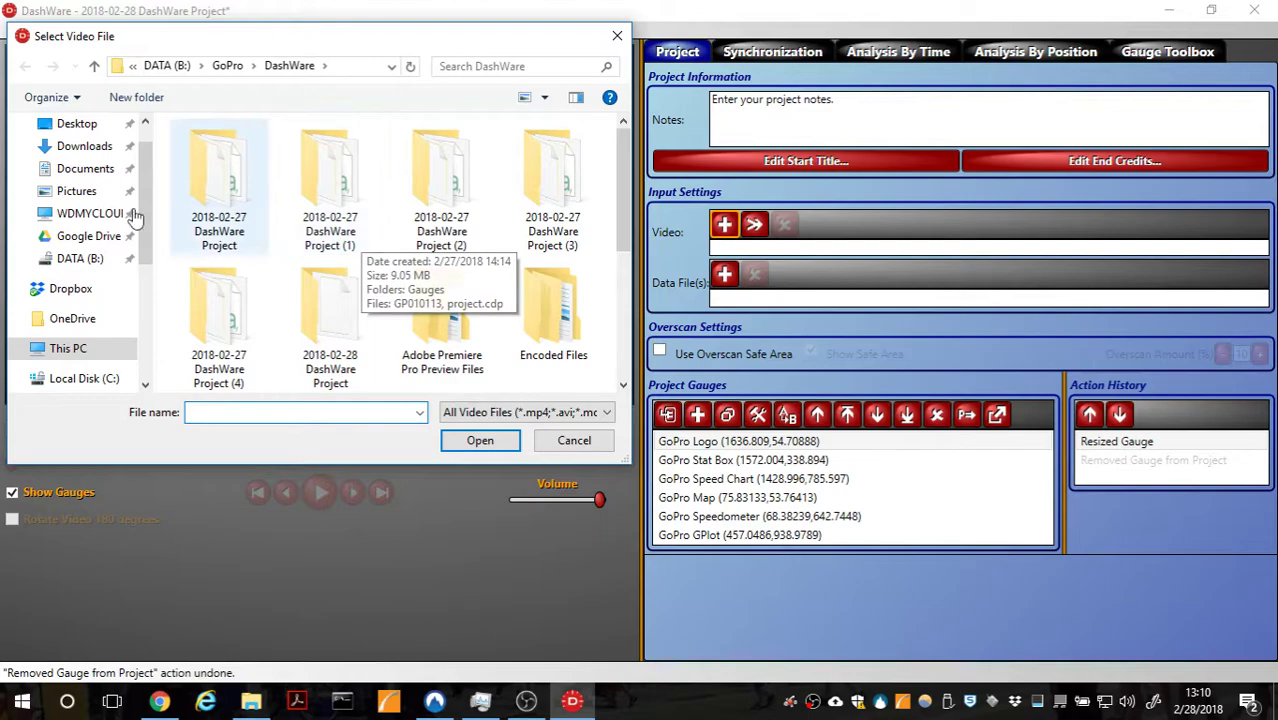
pyautogui.click(80, 258)
pyautogui.doubleClick(314, 228)
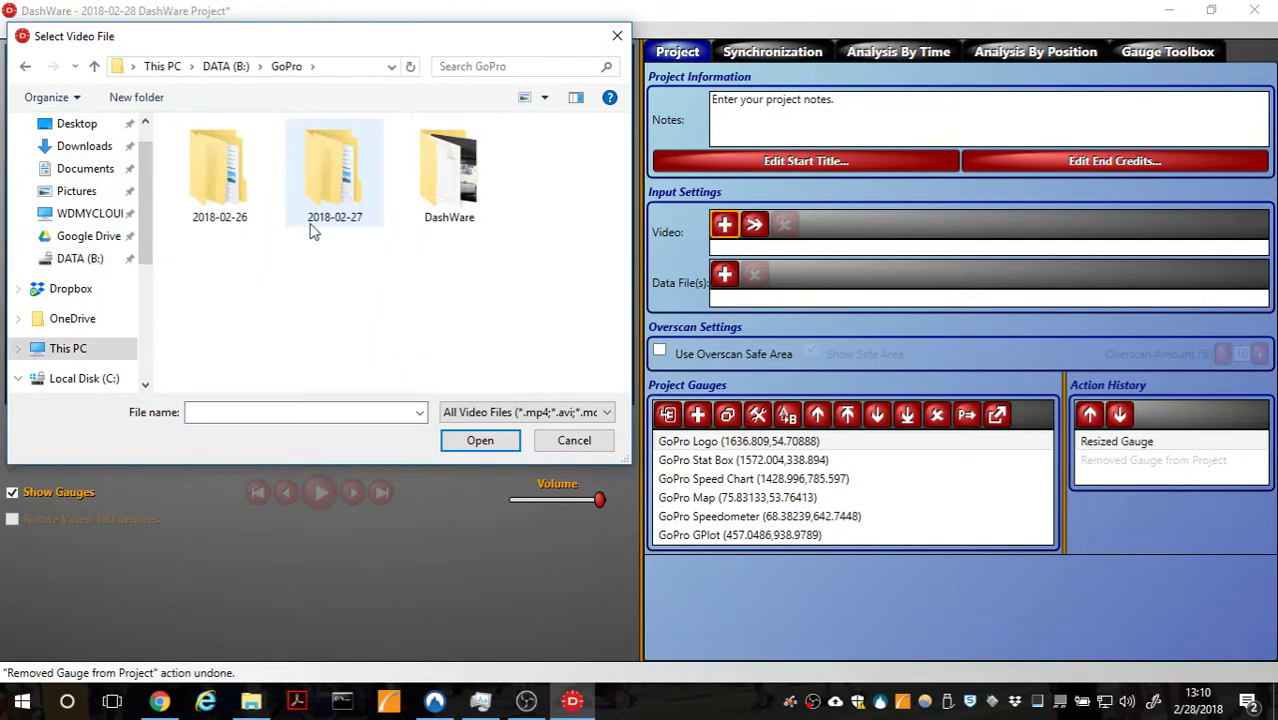
pyautogui.doubleClick(336, 195)
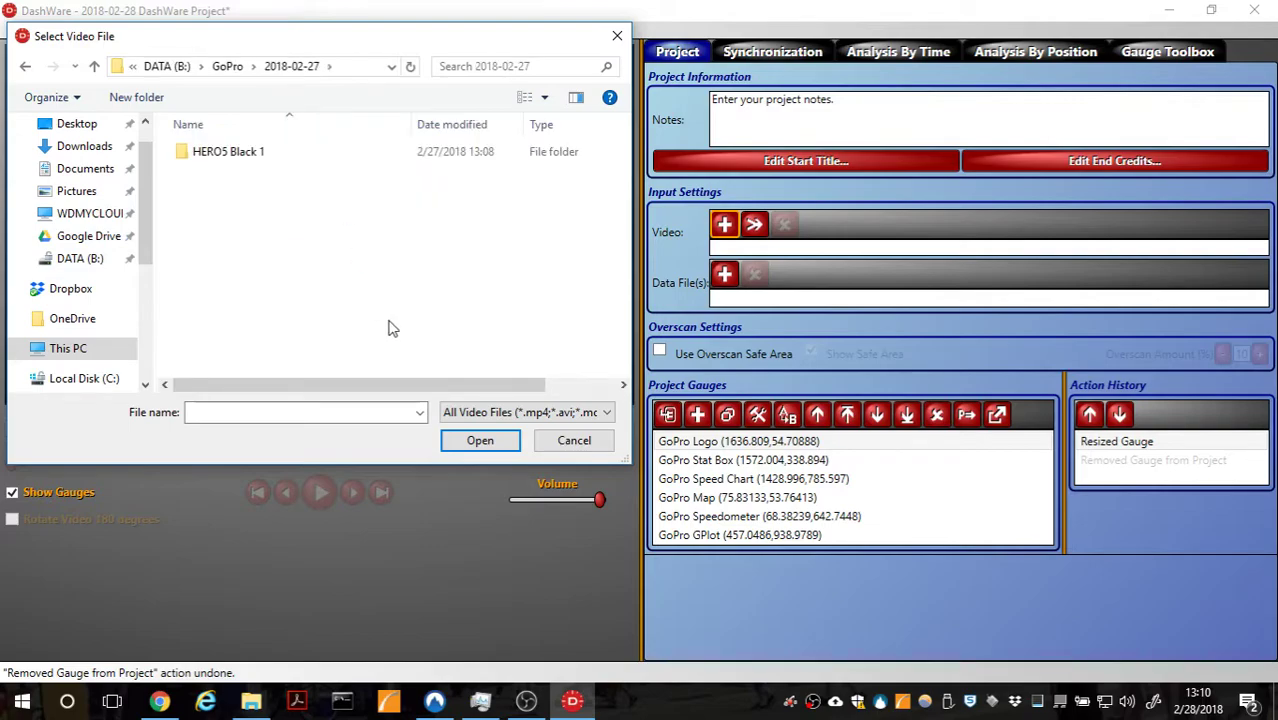
pyautogui.doubleClick(225, 152)
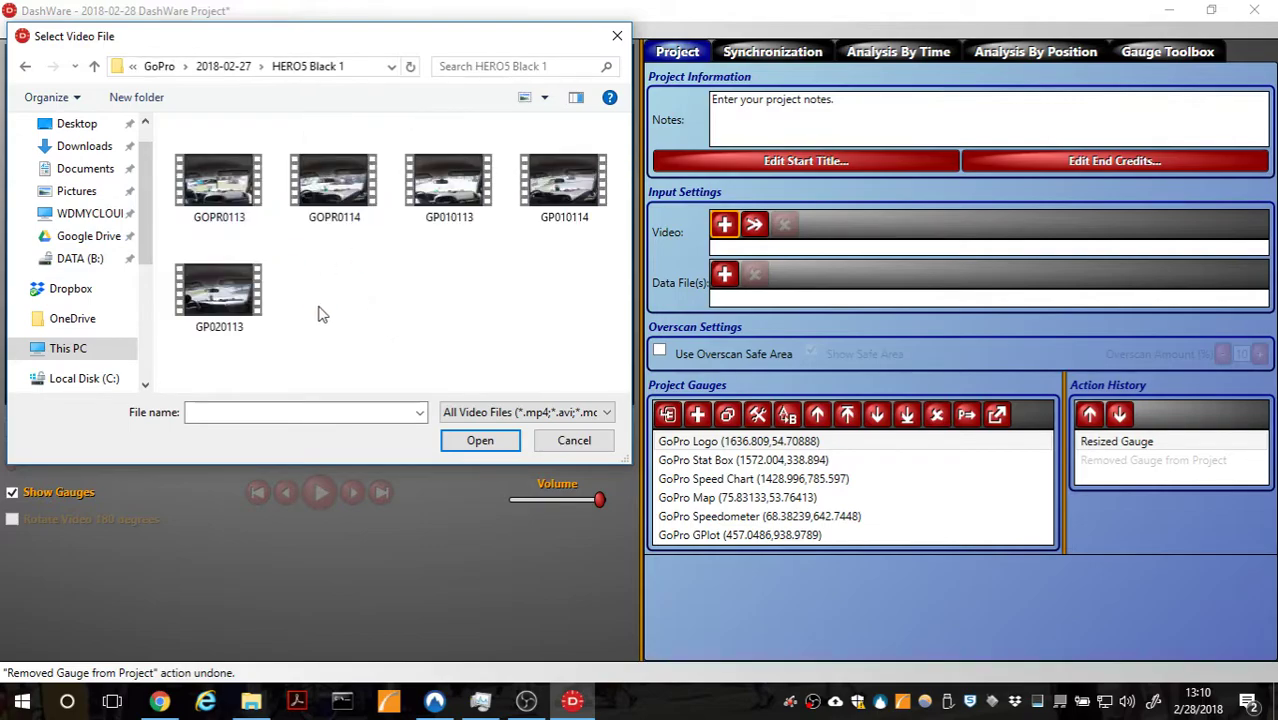
pyautogui.click(450, 188)
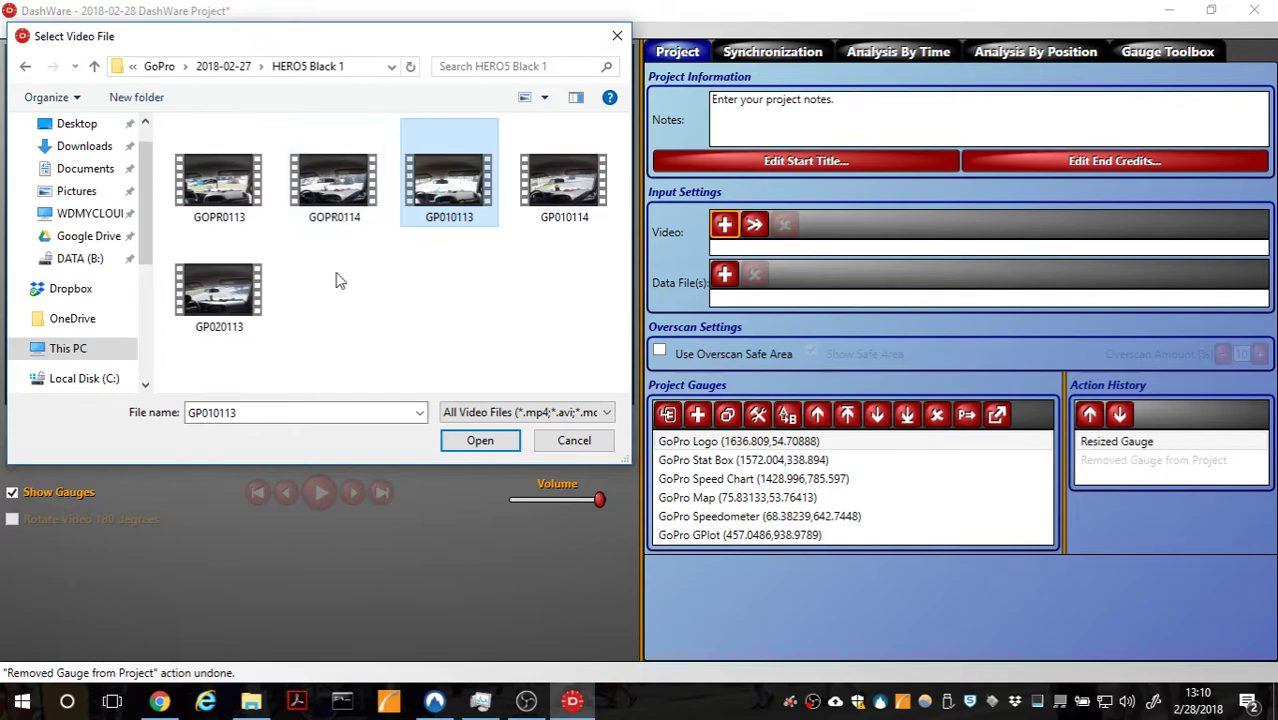
# - Compare the GOPR0113, GP020113, GOPR0114 and GP010114 clips, then open GP010113
pyautogui.click(220, 182)
pyautogui.click(463, 197)
pyautogui.click(232, 297)
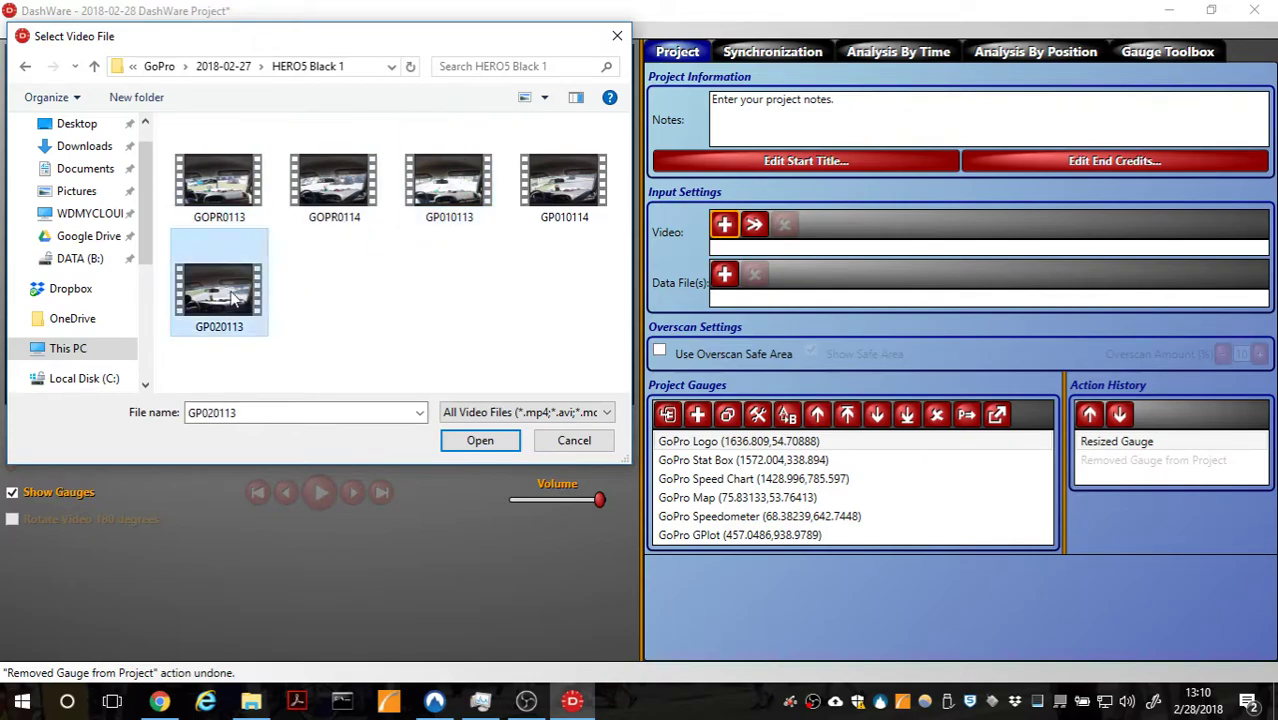
pyautogui.click(314, 190)
pyautogui.click(552, 210)
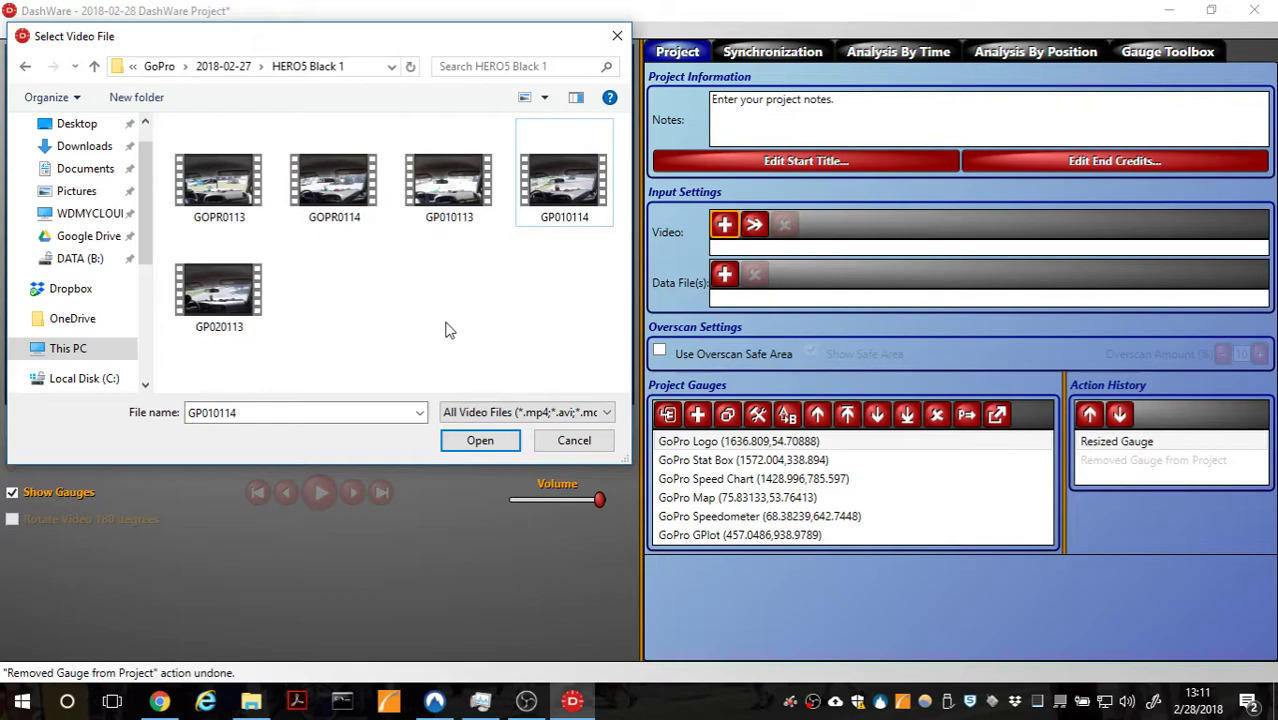
pyautogui.click(418, 200)
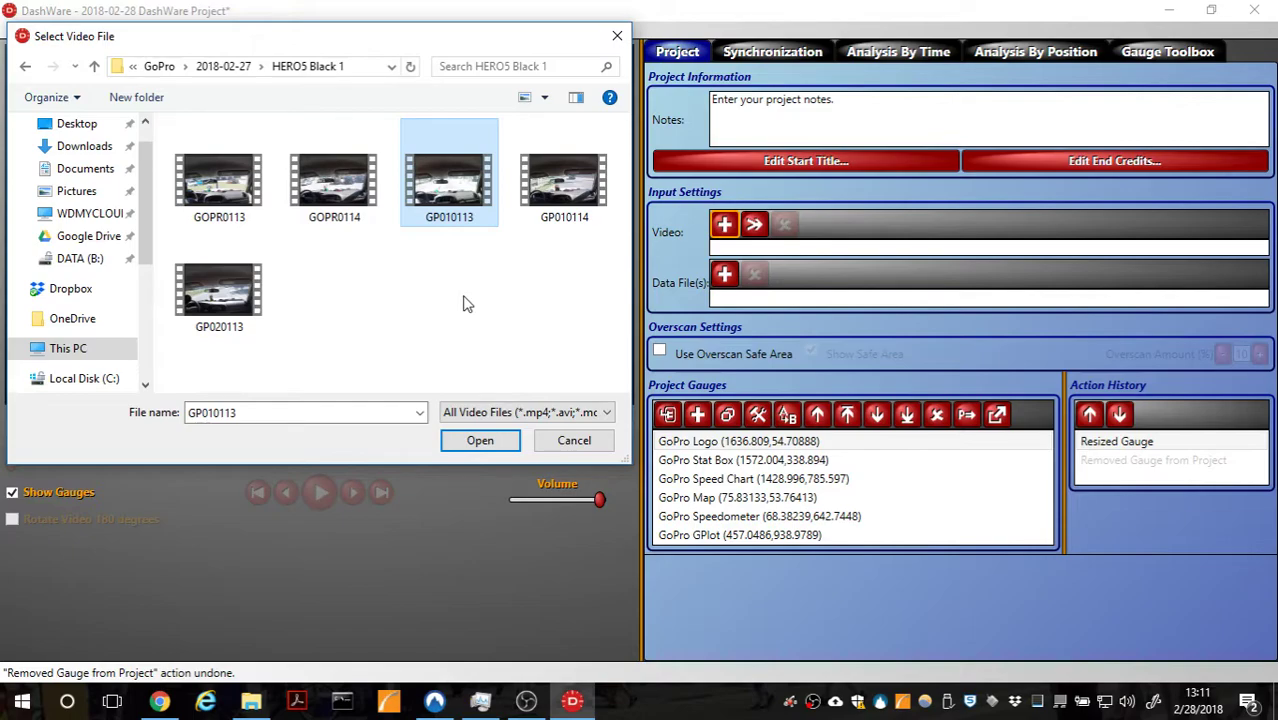
pyautogui.click(466, 440)
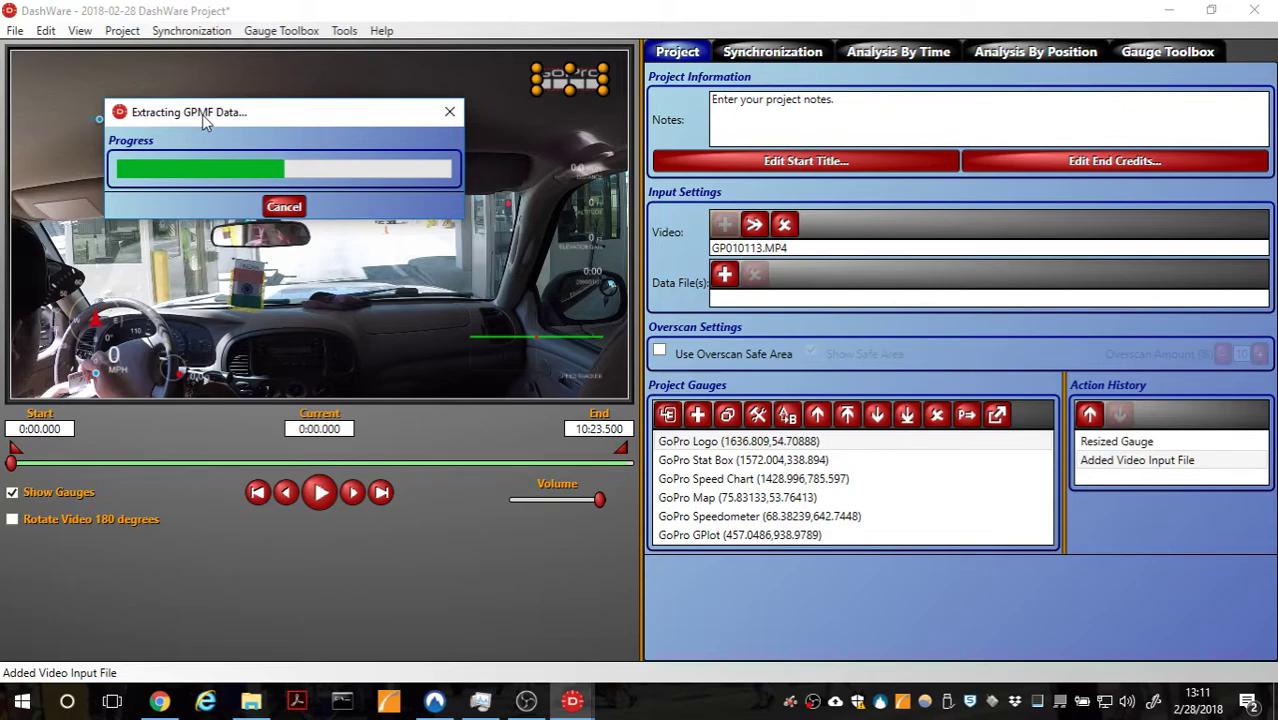
# - Move the Extracting GPMF Data progress window aside while the telemetry extraction finishes
pyautogui.moveTo(202, 114); pyautogui.dragTo(214, 531)
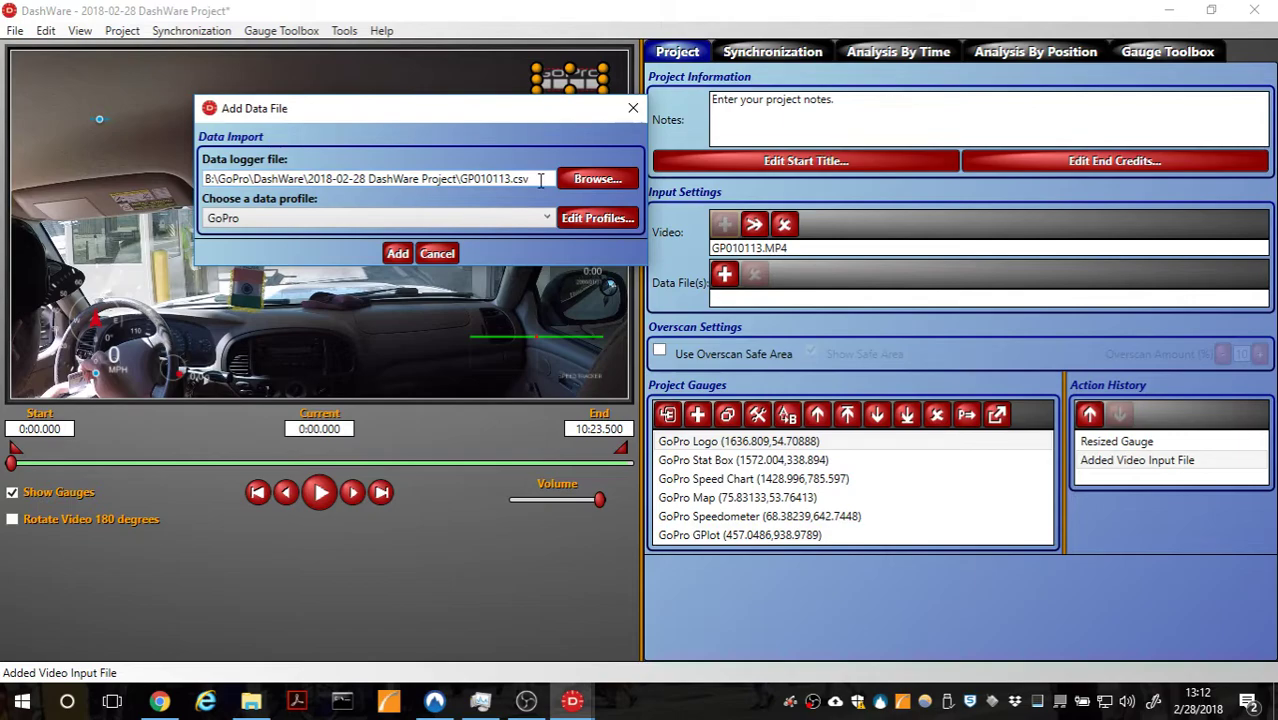
# - Add GP010113.csv with the GoPro data profile as the project's data file
pyautogui.click(397, 253)
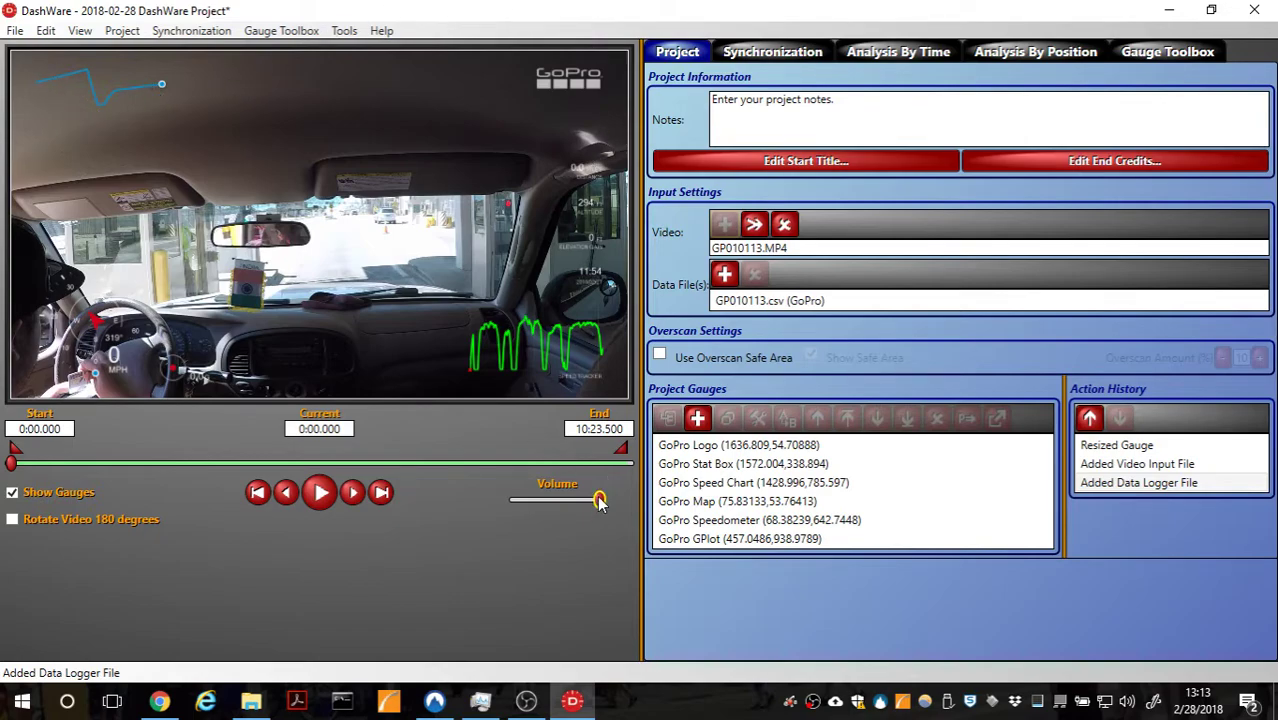
# - Turn the preview volume fully down and play the clip with its gauge overlays
pyautogui.moveTo(600, 497); pyautogui.dragTo(475, 497)
pyautogui.press('space')
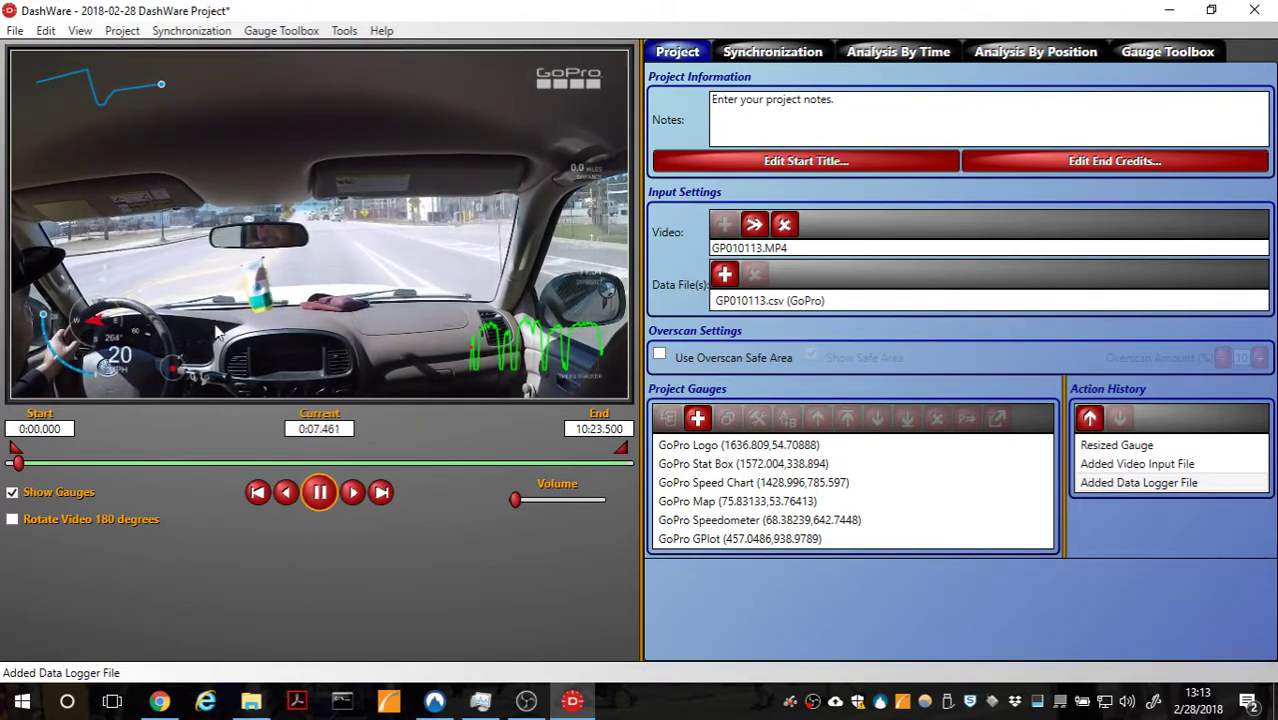
# - Enlarge the Stat Box gauge, move it to the top centre (1112.164, 32.97594), and pause playback
pyautogui.click(595, 245)
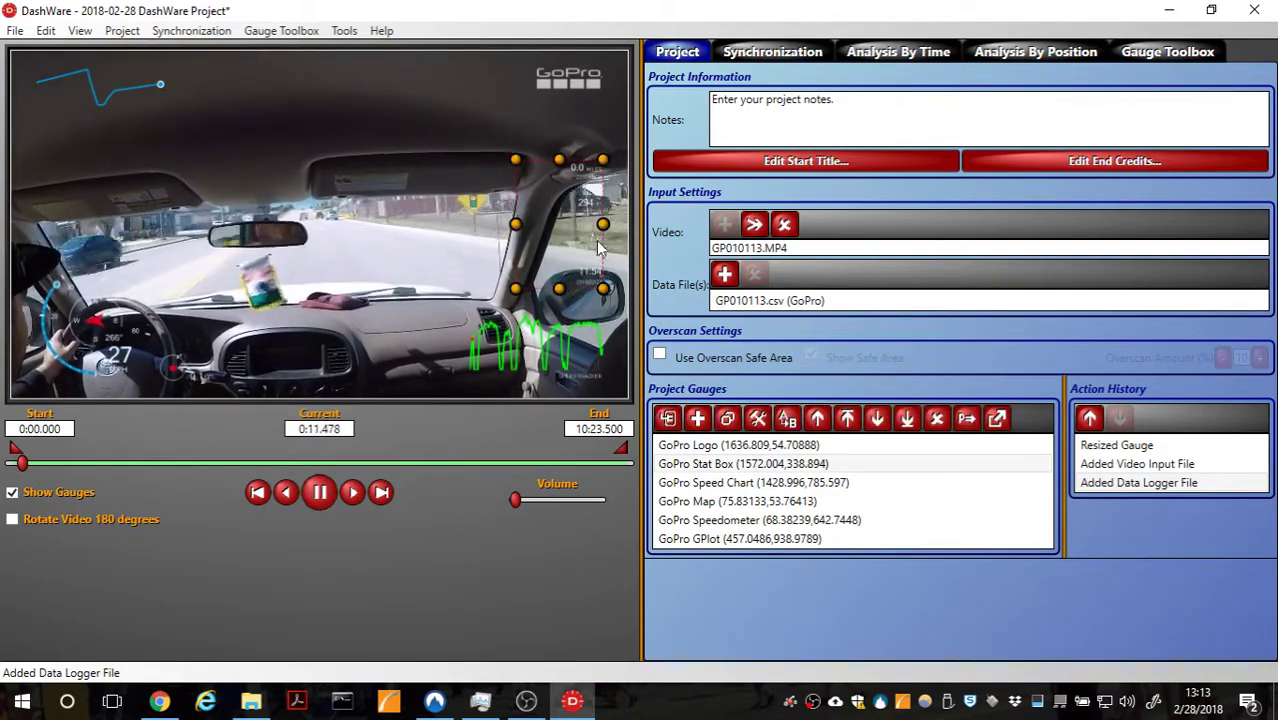
pyautogui.moveTo(487, 149); pyautogui.dragTo(458, 106)
pyautogui.moveTo(357, 203); pyautogui.dragTo(393, 271)
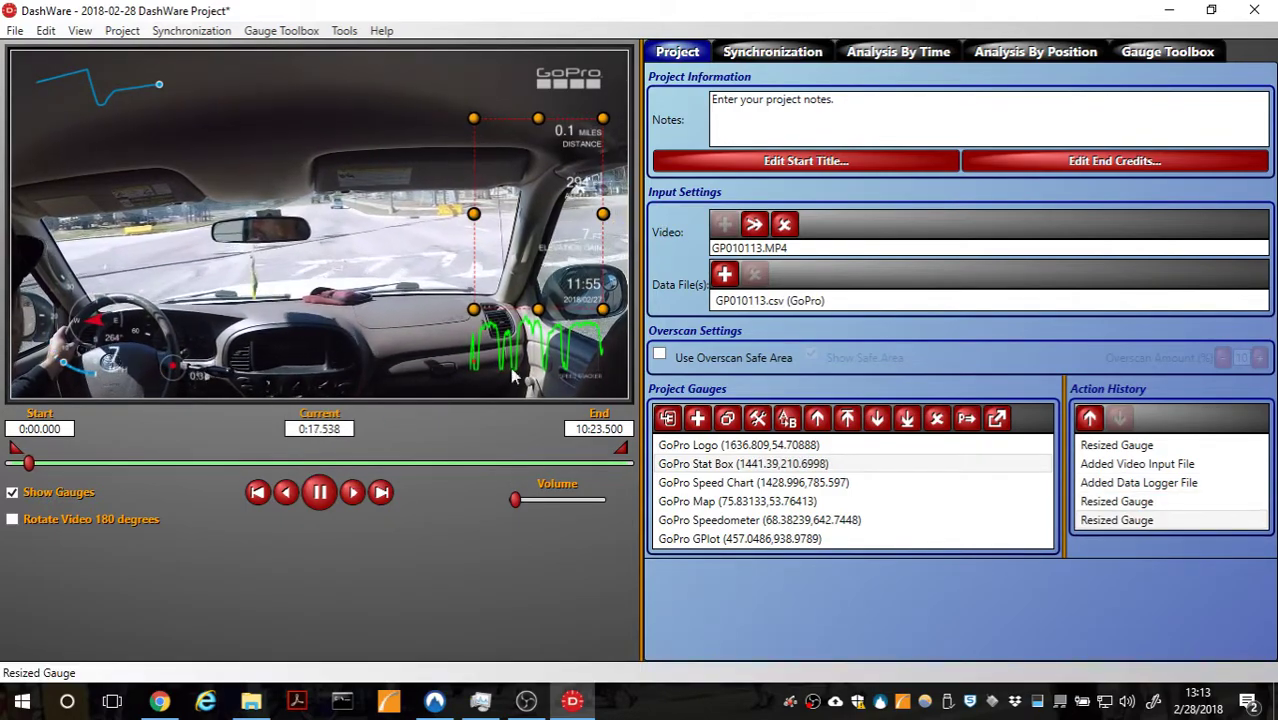
pyautogui.moveTo(489, 125); pyautogui.dragTo(403, 68)
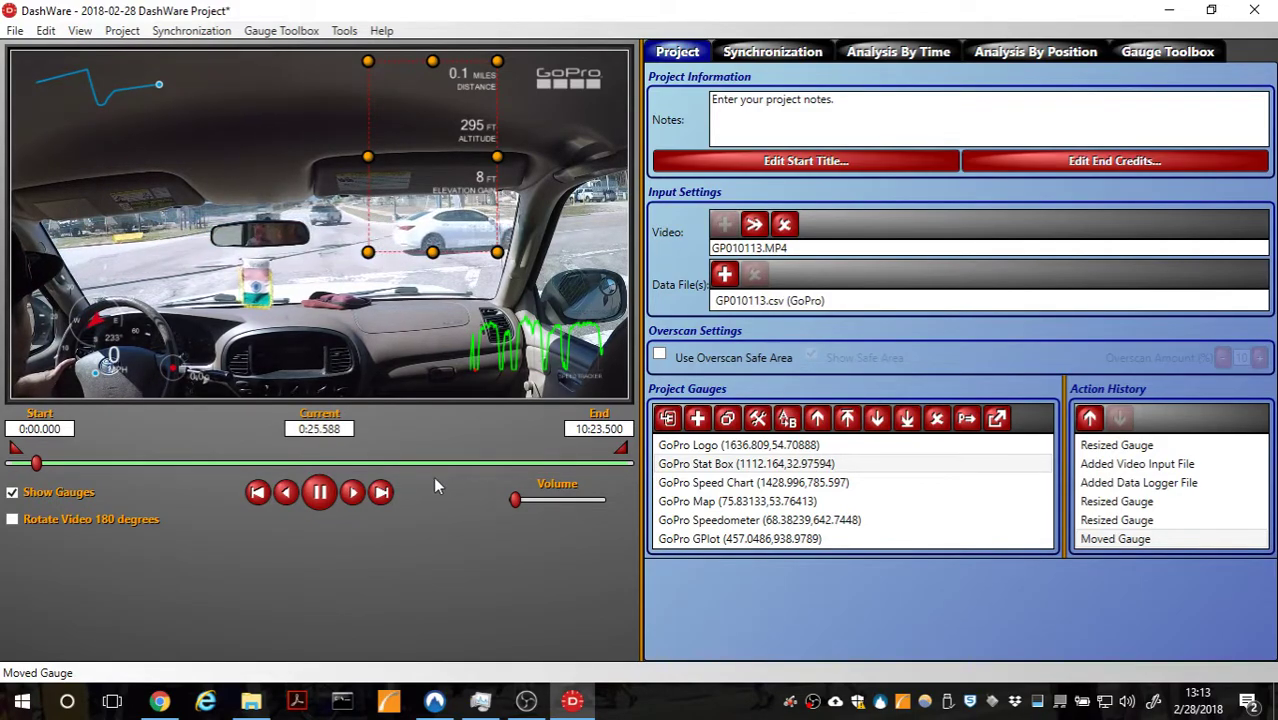
pyautogui.click(319, 491)
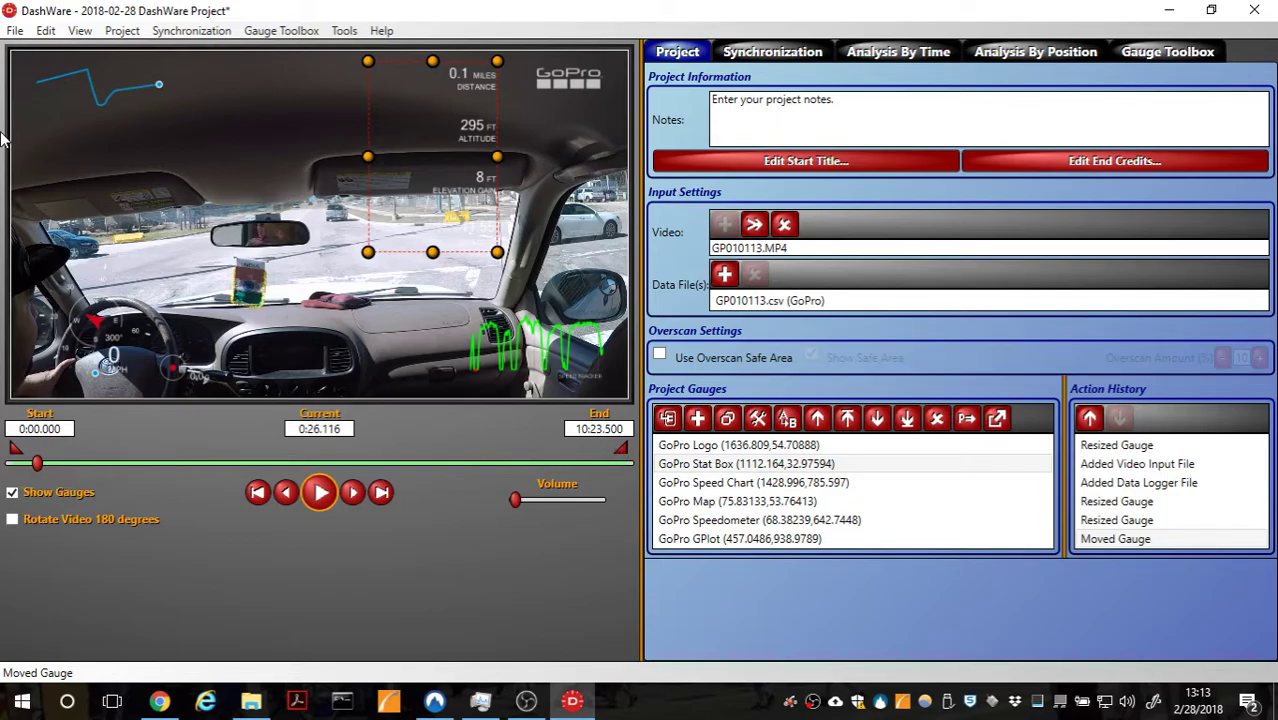
# - Start rendering the overlaid project video to B:\GoPro\DashWare\test.mp4
pyautogui.click(15, 30)
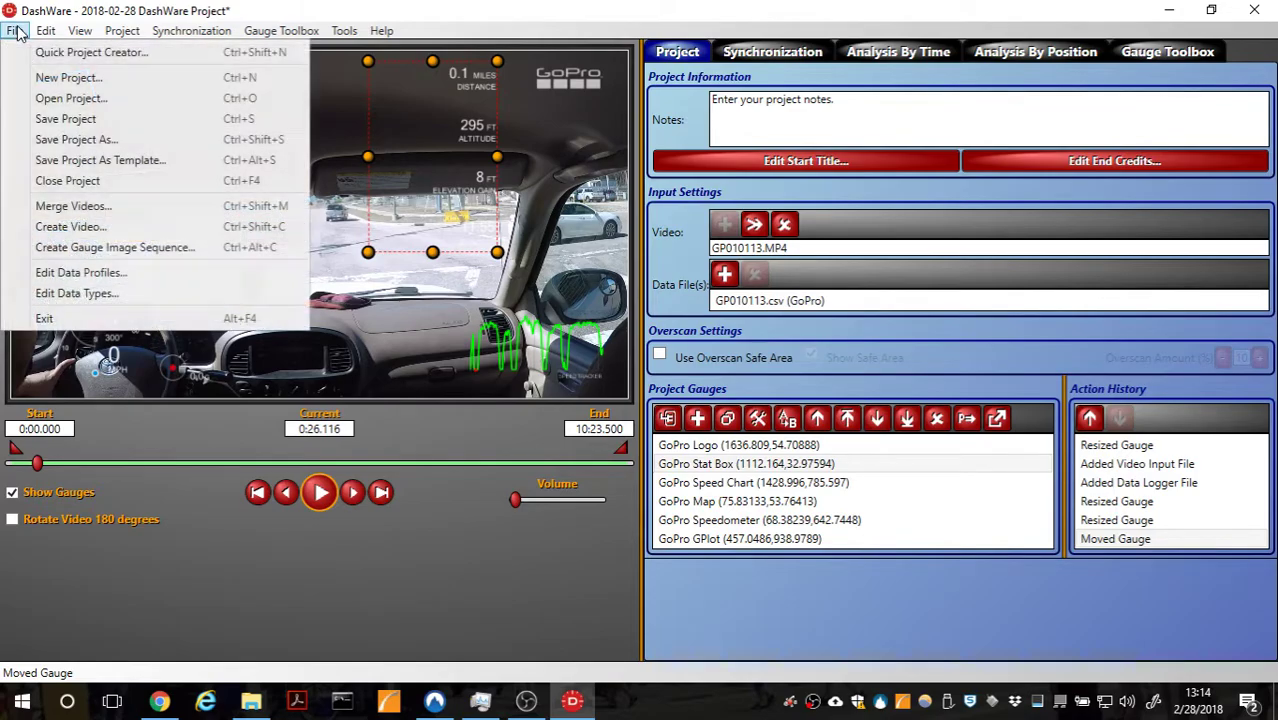
pyautogui.click(115, 227)
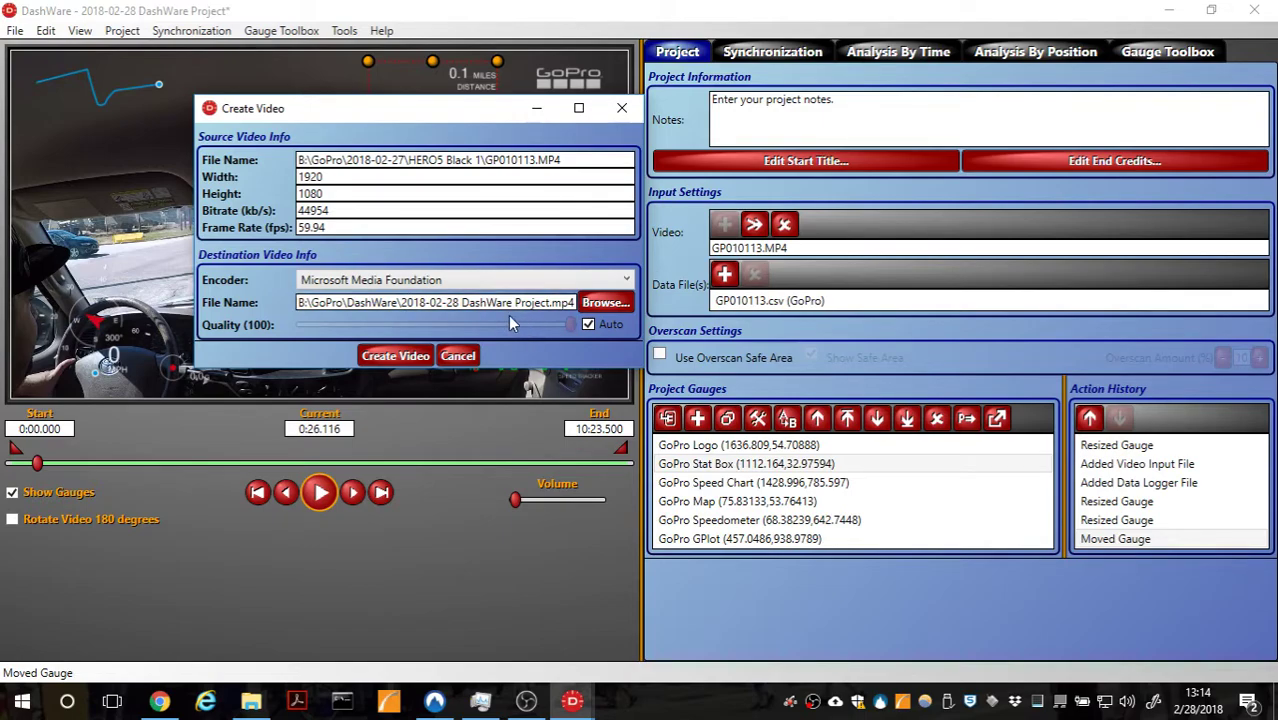
pyautogui.moveTo(401, 302); pyautogui.dragTo(572, 302)
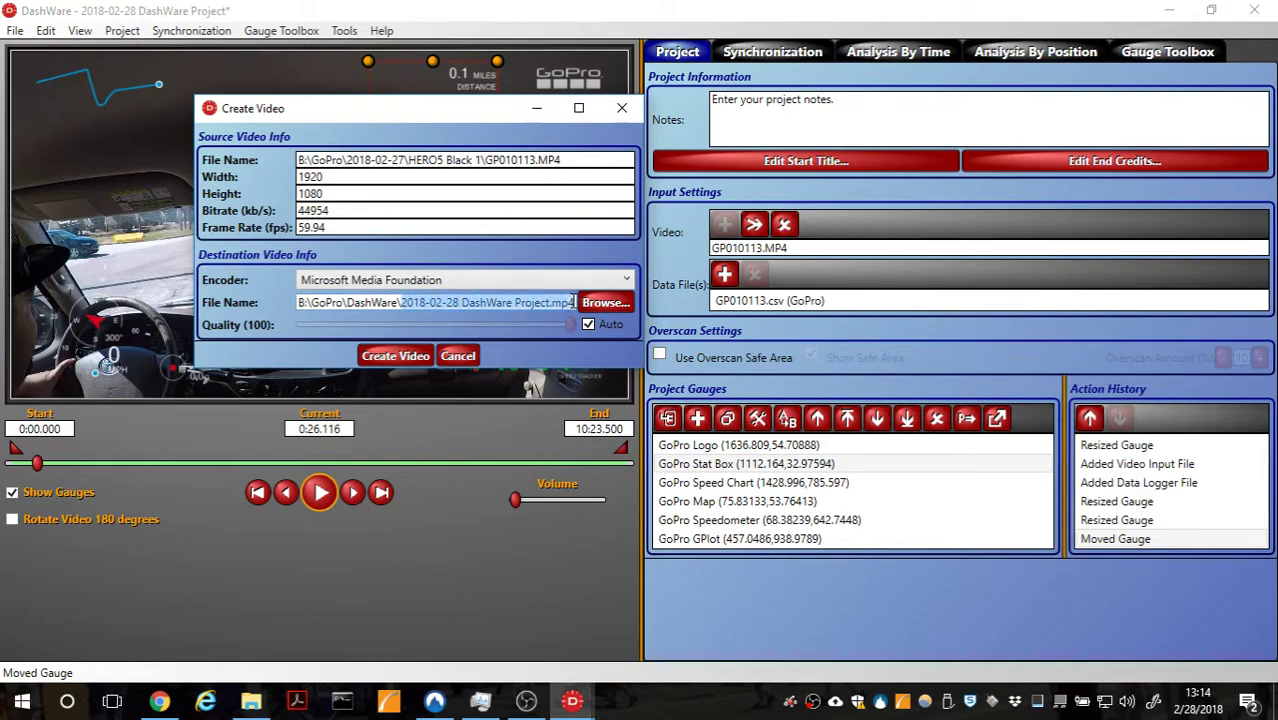
pyautogui.write('test')
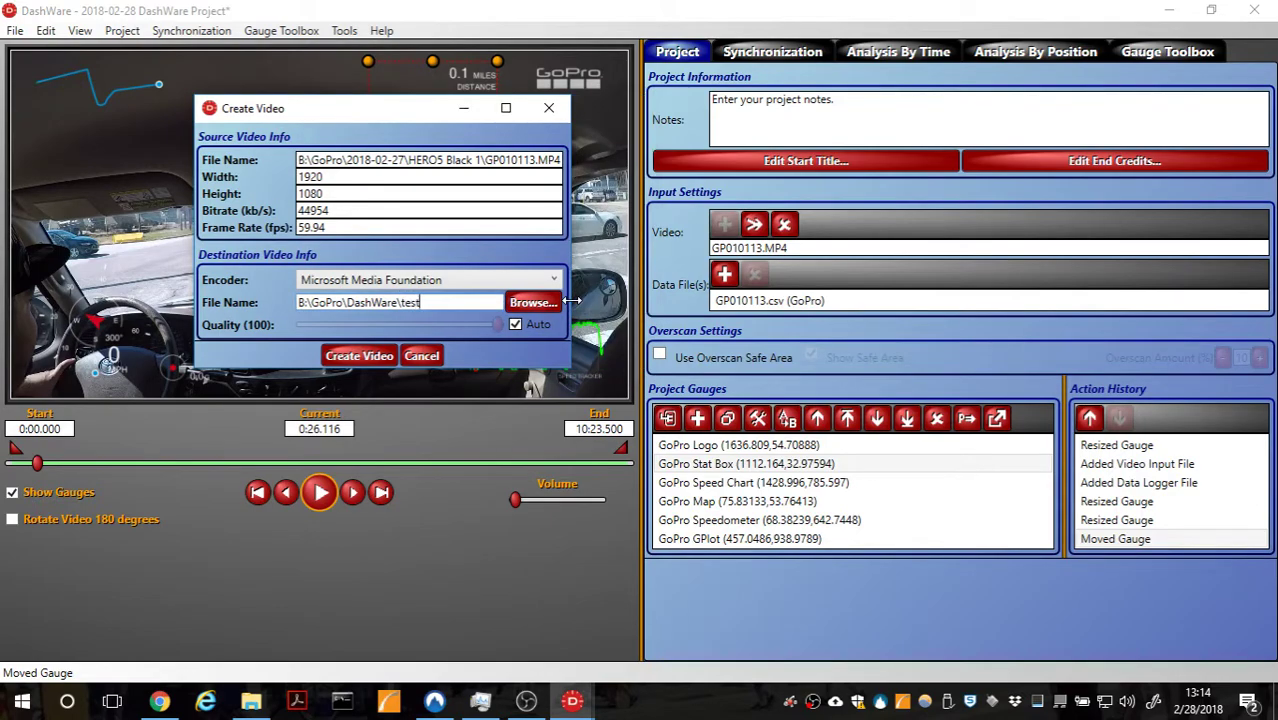
pyautogui.write('.mp4')
pyautogui.click(360, 356)
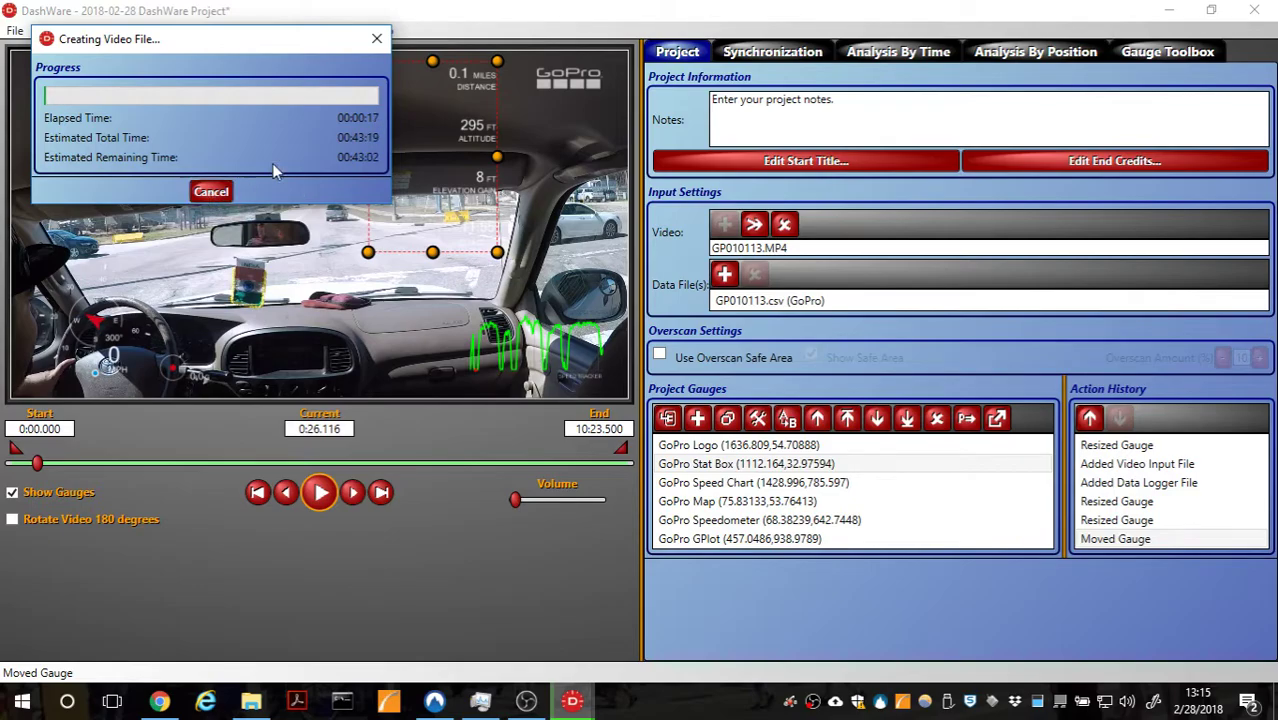
# - Cancel the test.mp4 render and close DashWare without saving the project
pyautogui.click(211, 191)
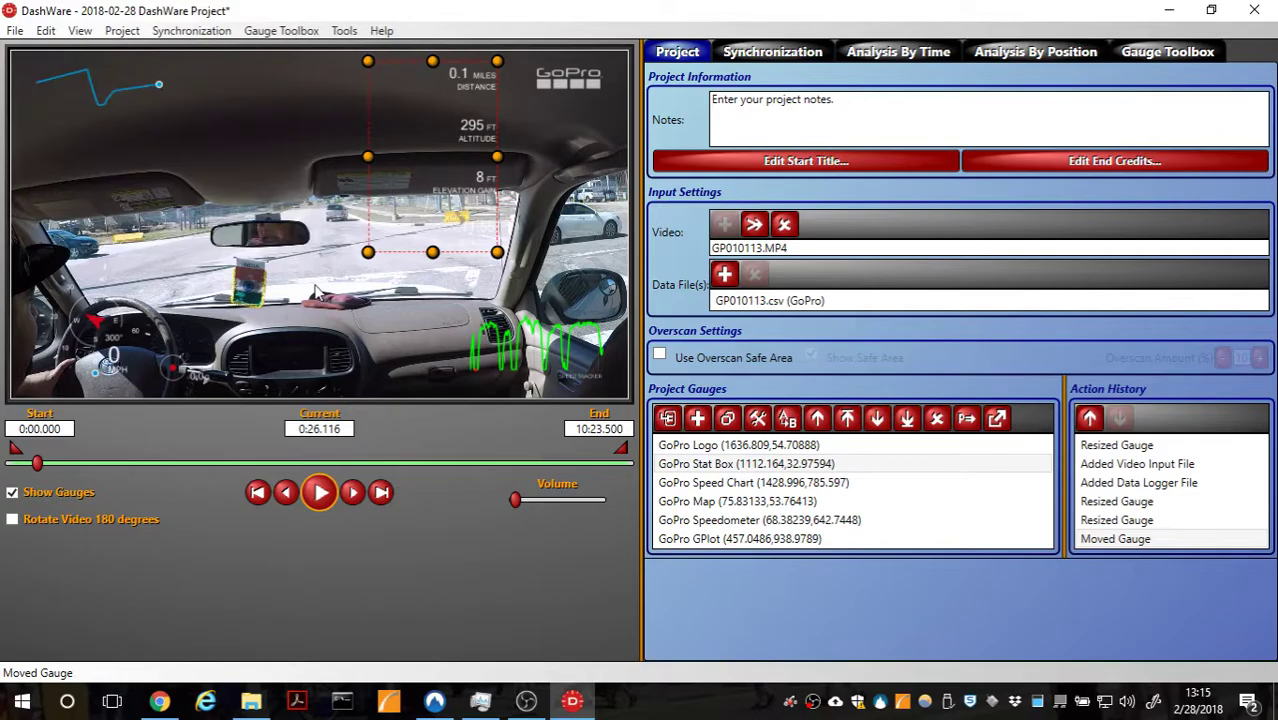
pyautogui.click(1254, 9)
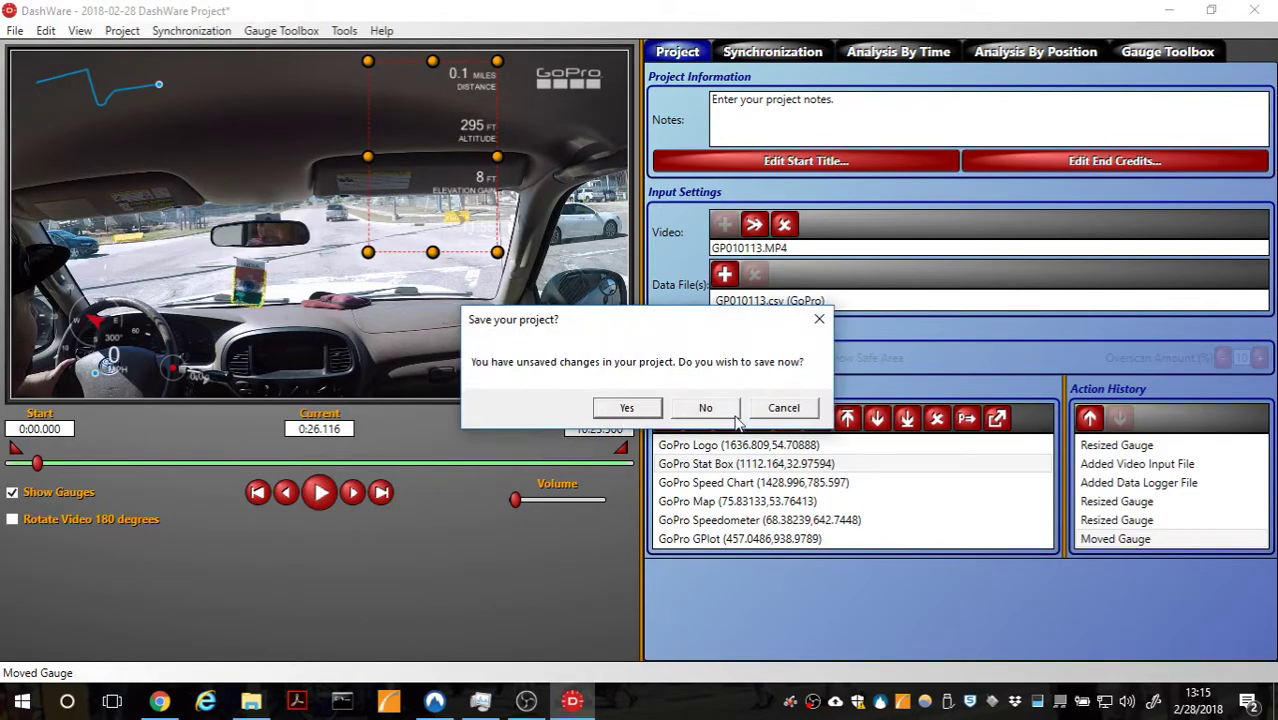
pyautogui.click(705, 408)
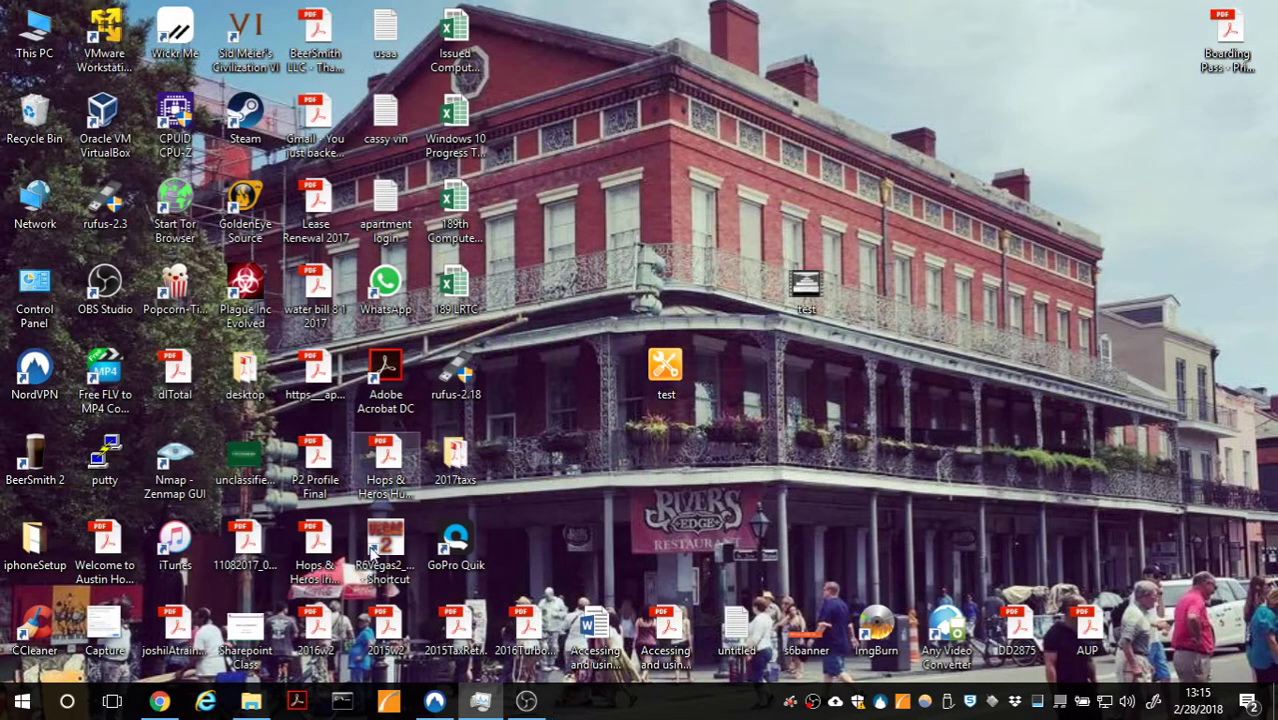
# - In File Explorer, open GoPro > DashWare > 2018-02-27 DashWare Project (1)
pyautogui.click(252, 703)
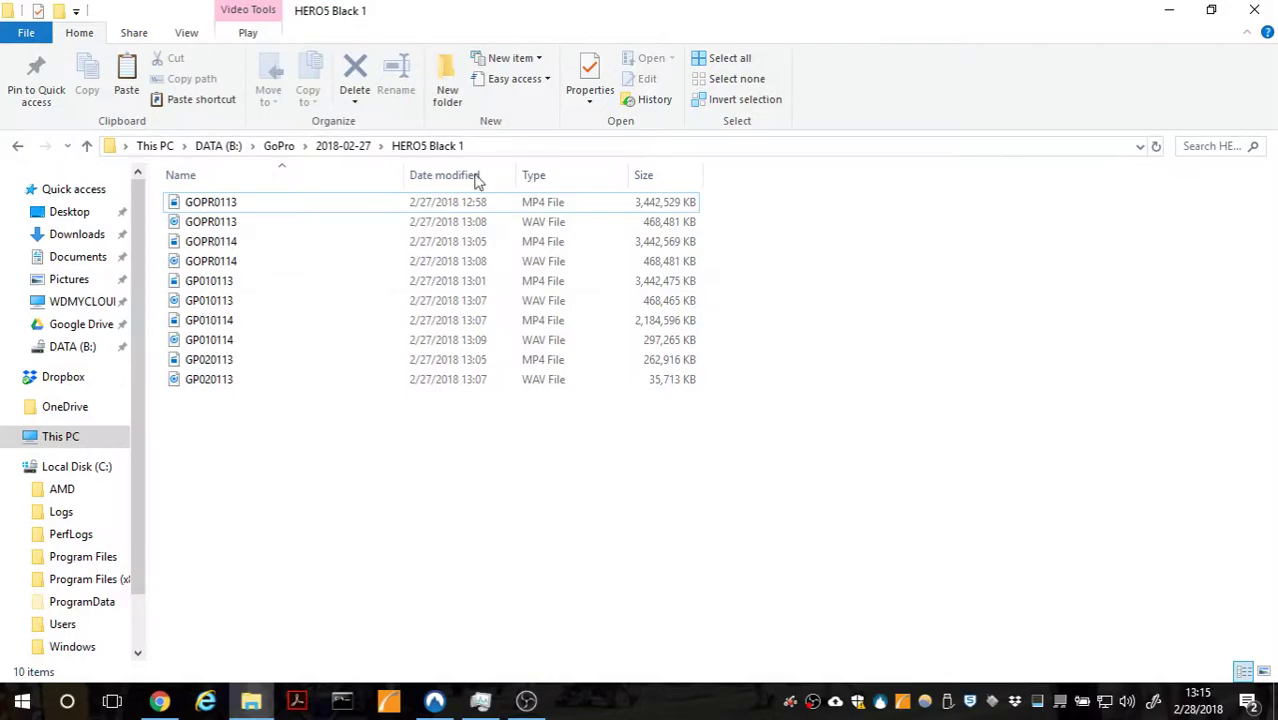
pyautogui.click(343, 147)
pyautogui.click(285, 147)
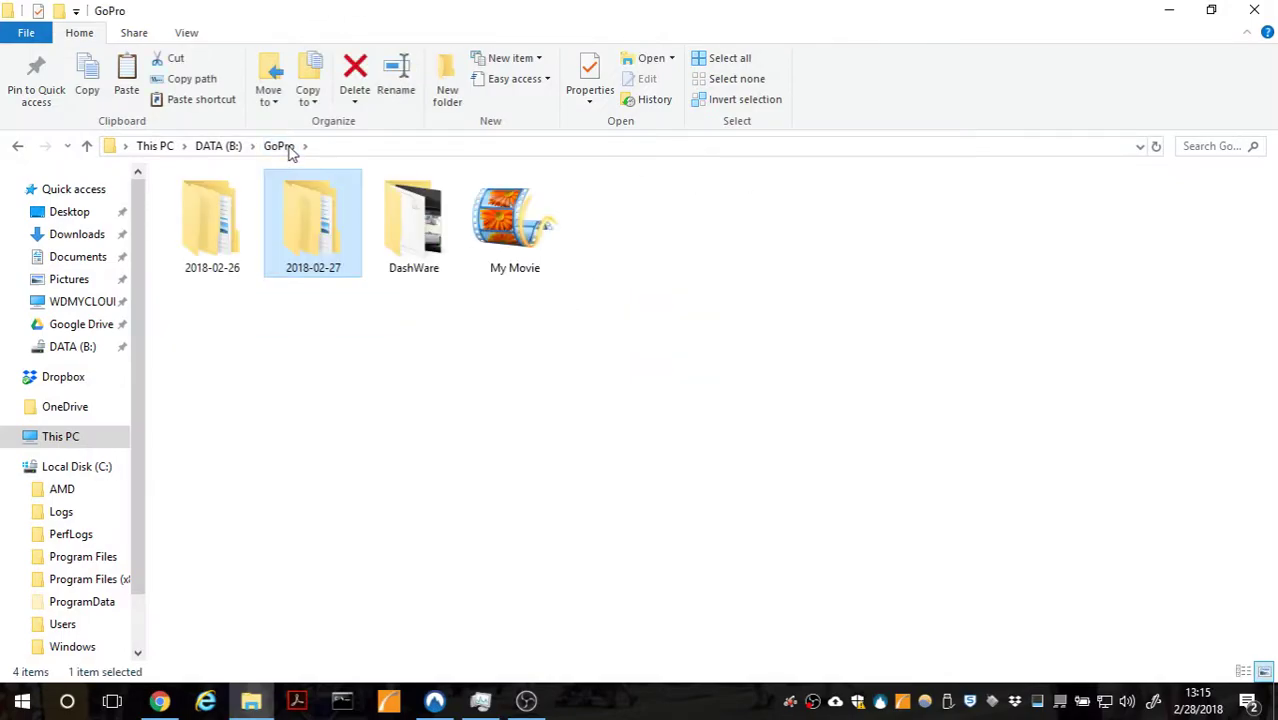
pyautogui.doubleClick(411, 277)
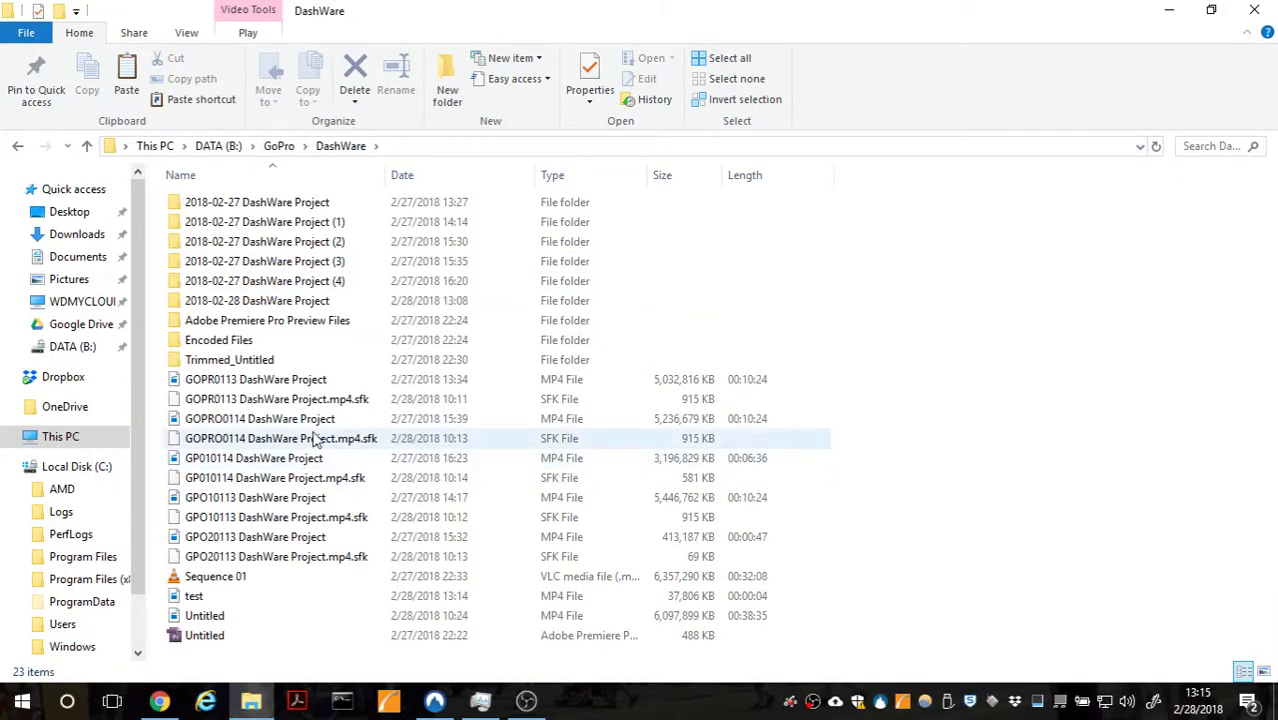
pyautogui.moveTo(352, 204); pyautogui.dragTo(285, 336)
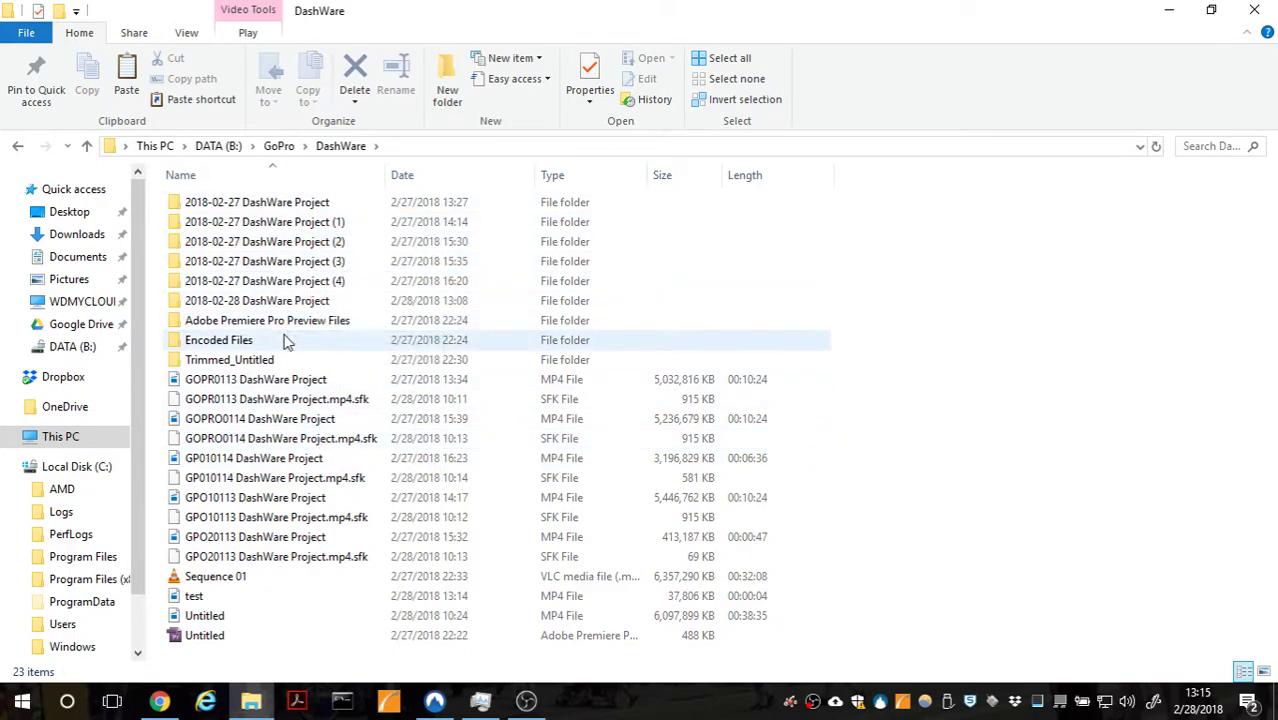
pyautogui.doubleClick(300, 223)
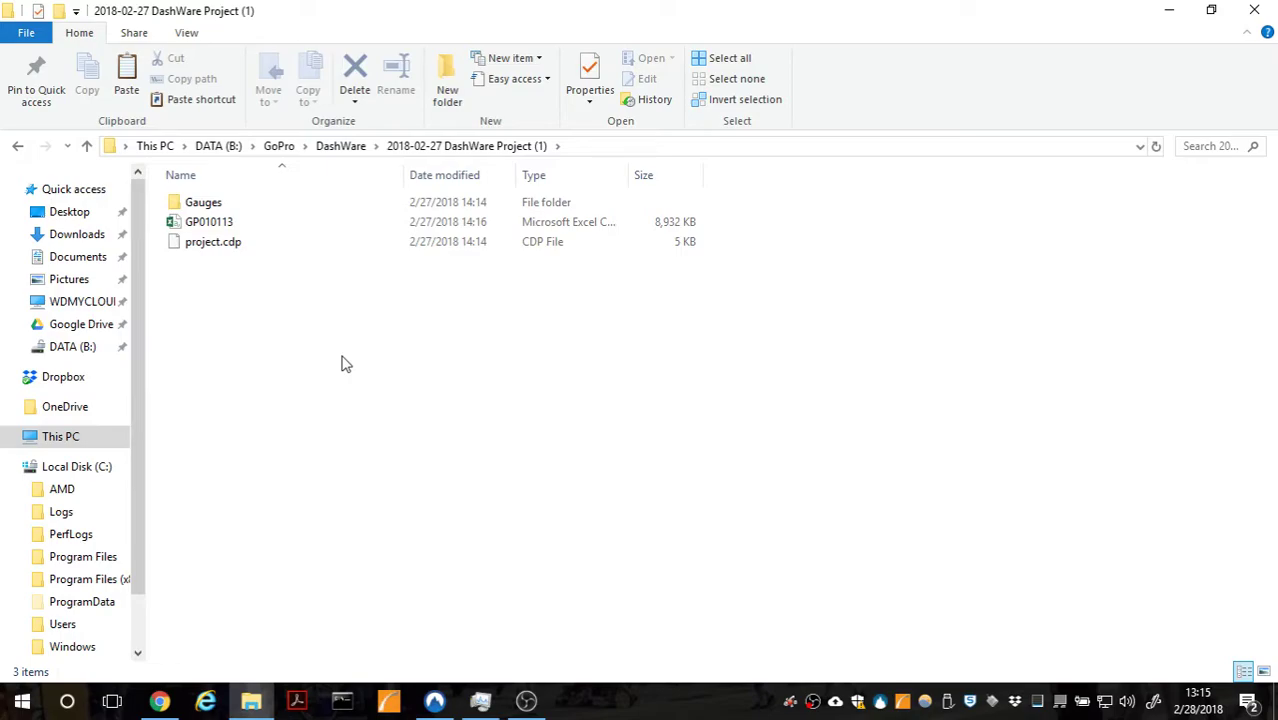
pyautogui.doubleClick(233, 224)
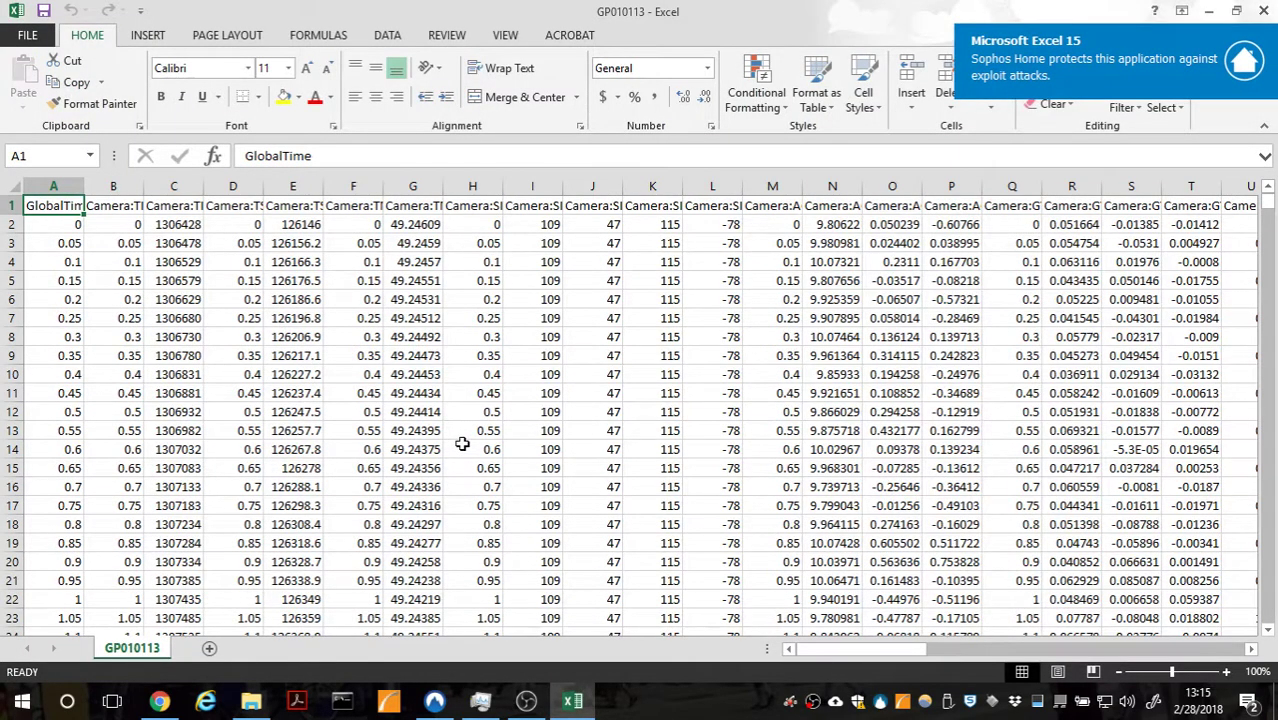
pyautogui.scroll(-18, 1025, 357)
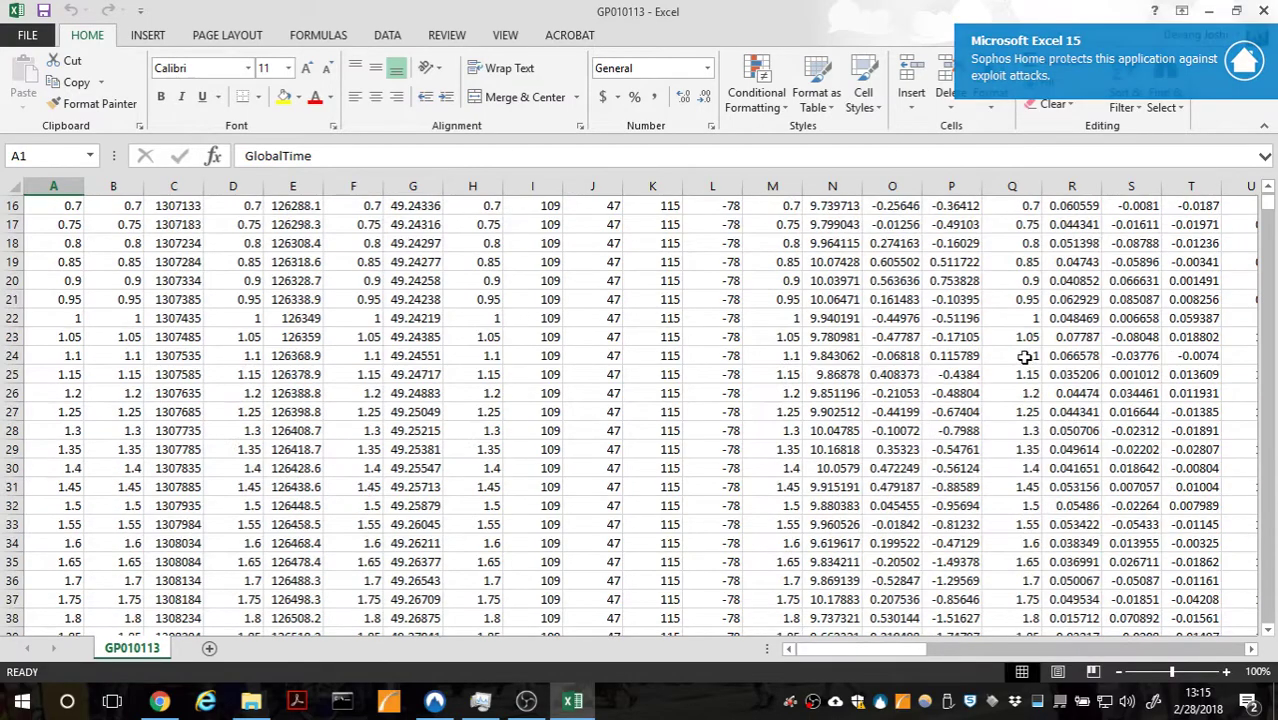
pyautogui.scroll(-20, 1025, 357)
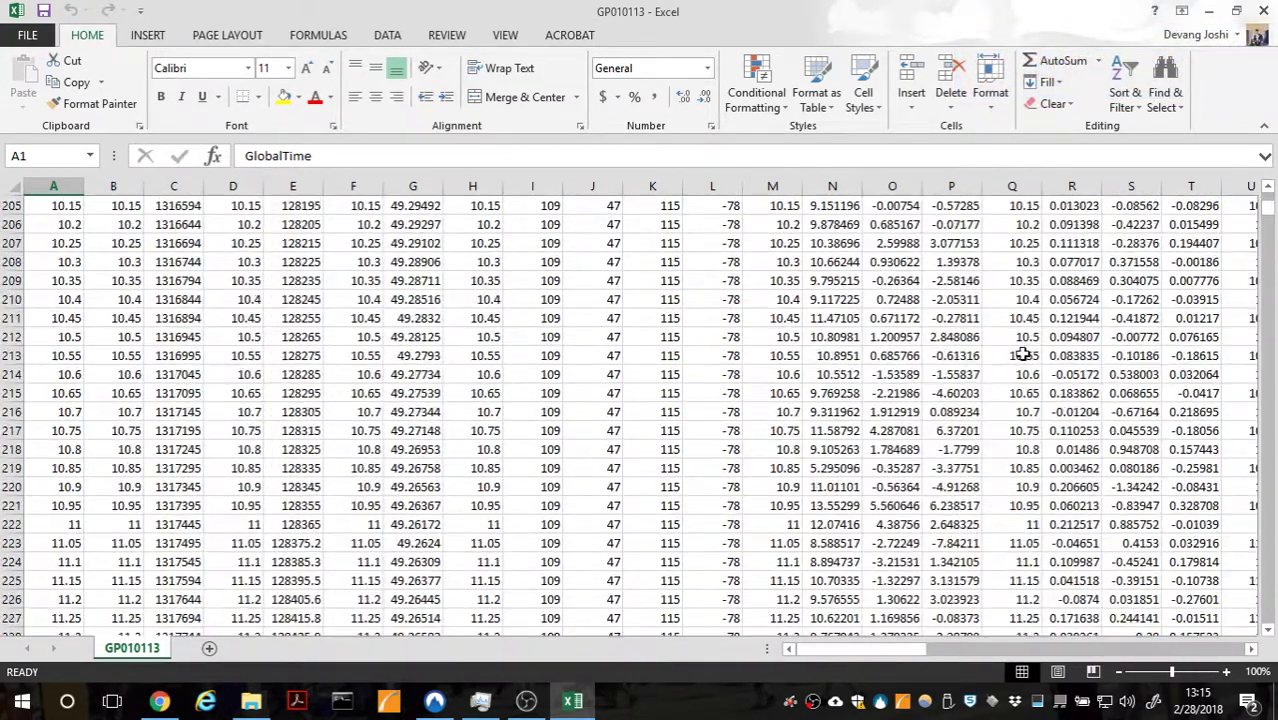
pyautogui.click(1263, 11)
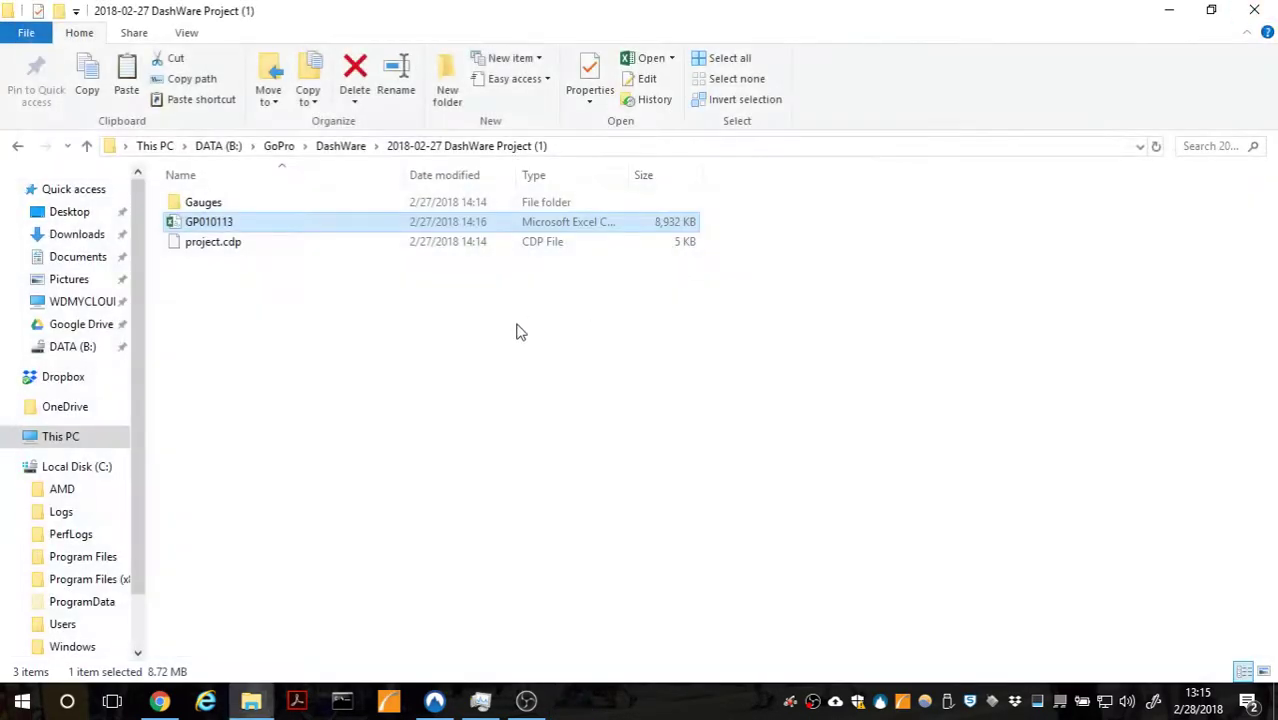
# - Go back up to the GoPro\DashWare folder using the breadcrumb
pyautogui.click(352, 148)
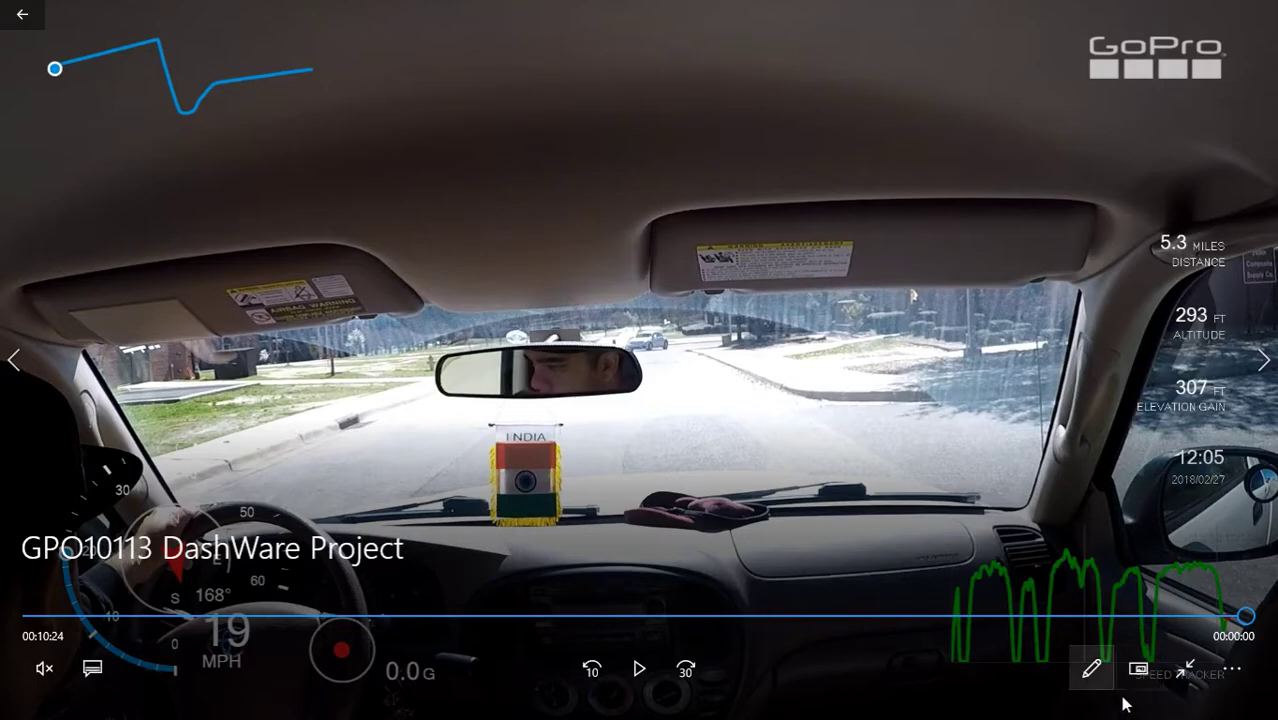
# - Leave full screen and play GPO20113 DashWare Project from the DashWare folder
pyautogui.click(1177, 670)
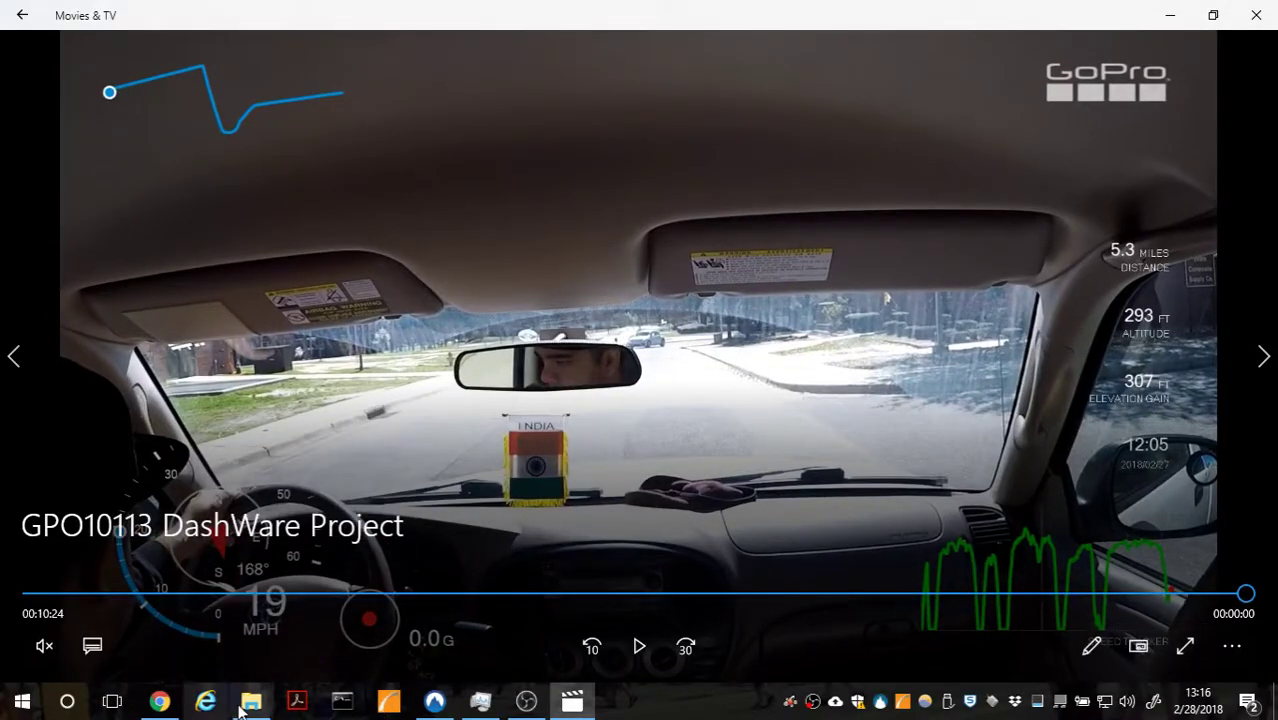
pyautogui.click(250, 701)
pyautogui.doubleClick(287, 537)
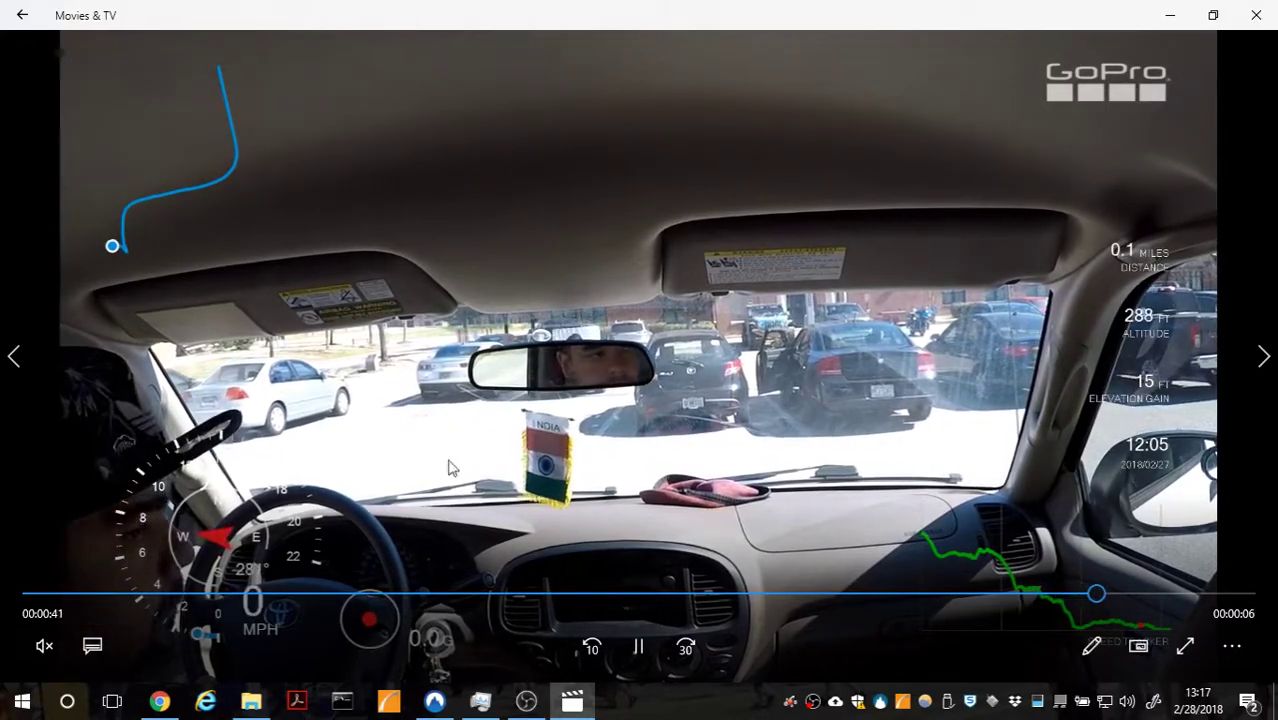
# - Close Movies & TV and launch DashWare from the Start menu's DashWare folder
pyautogui.click(1255, 15)
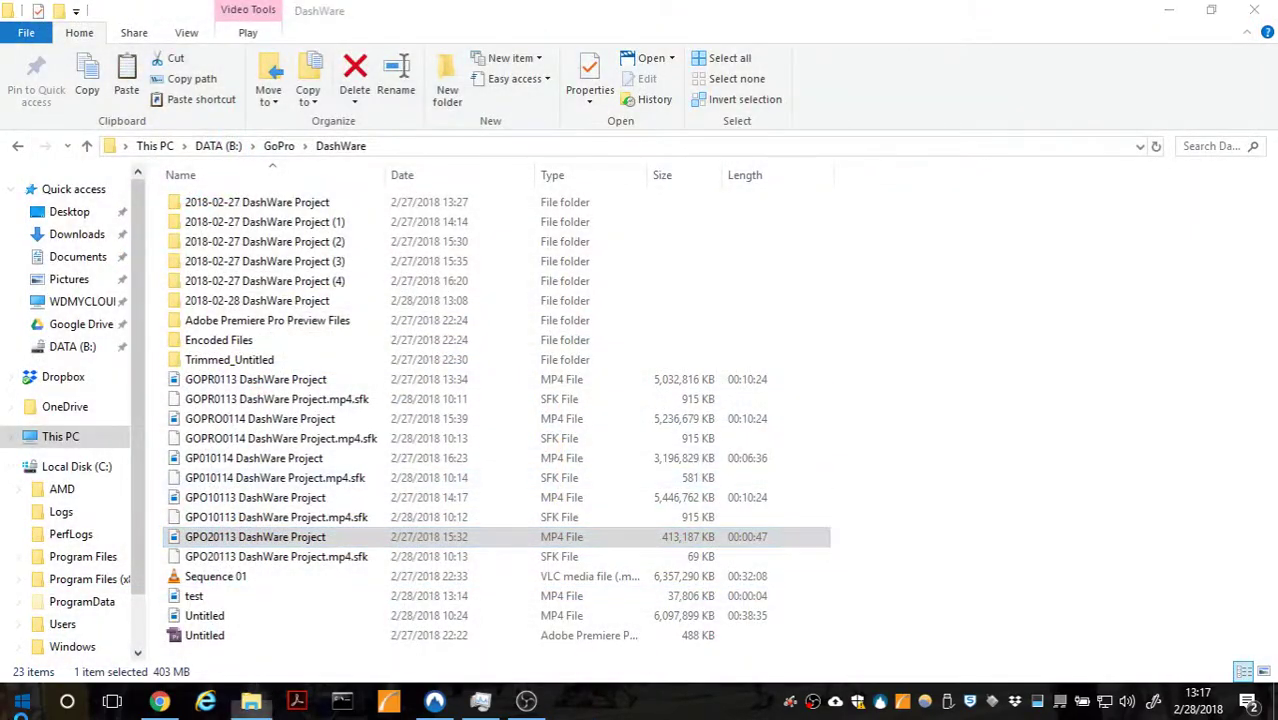
pyautogui.click(21, 702)
pyautogui.scroll(-5, 130, 525)
pyautogui.scroll(-3, 179, 481)
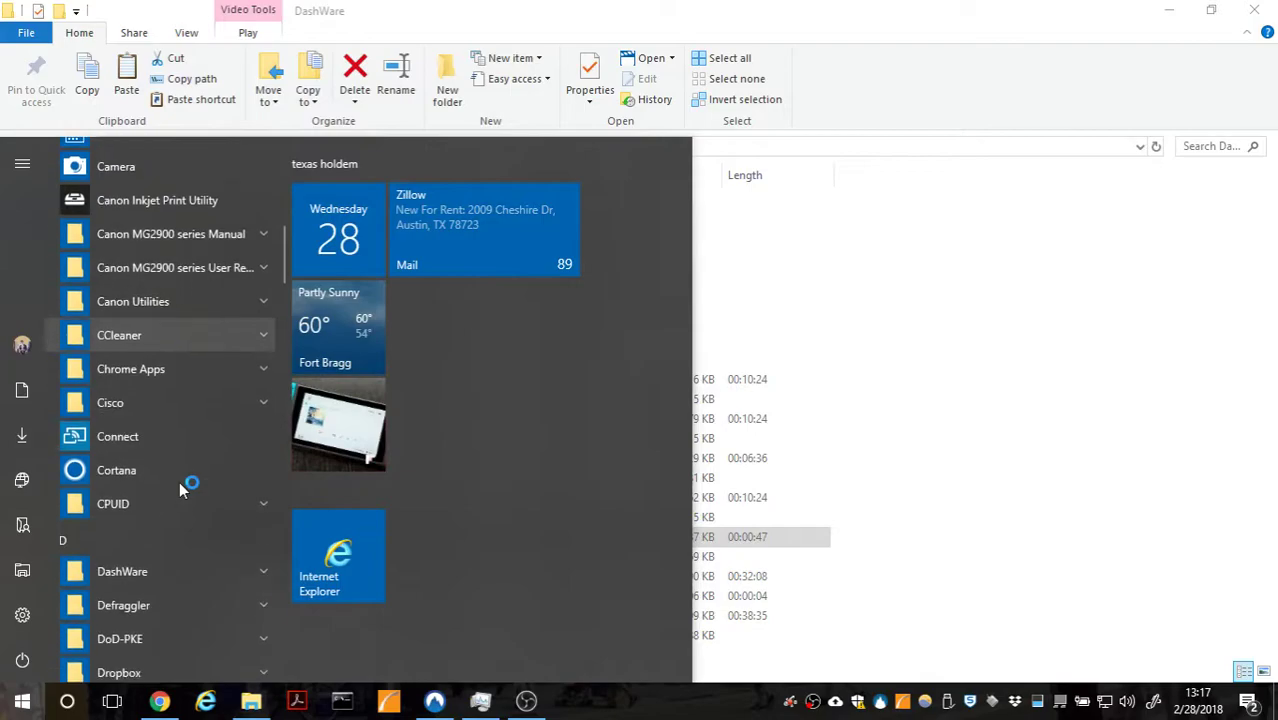
pyautogui.click(181, 407)
pyautogui.click(165, 441)
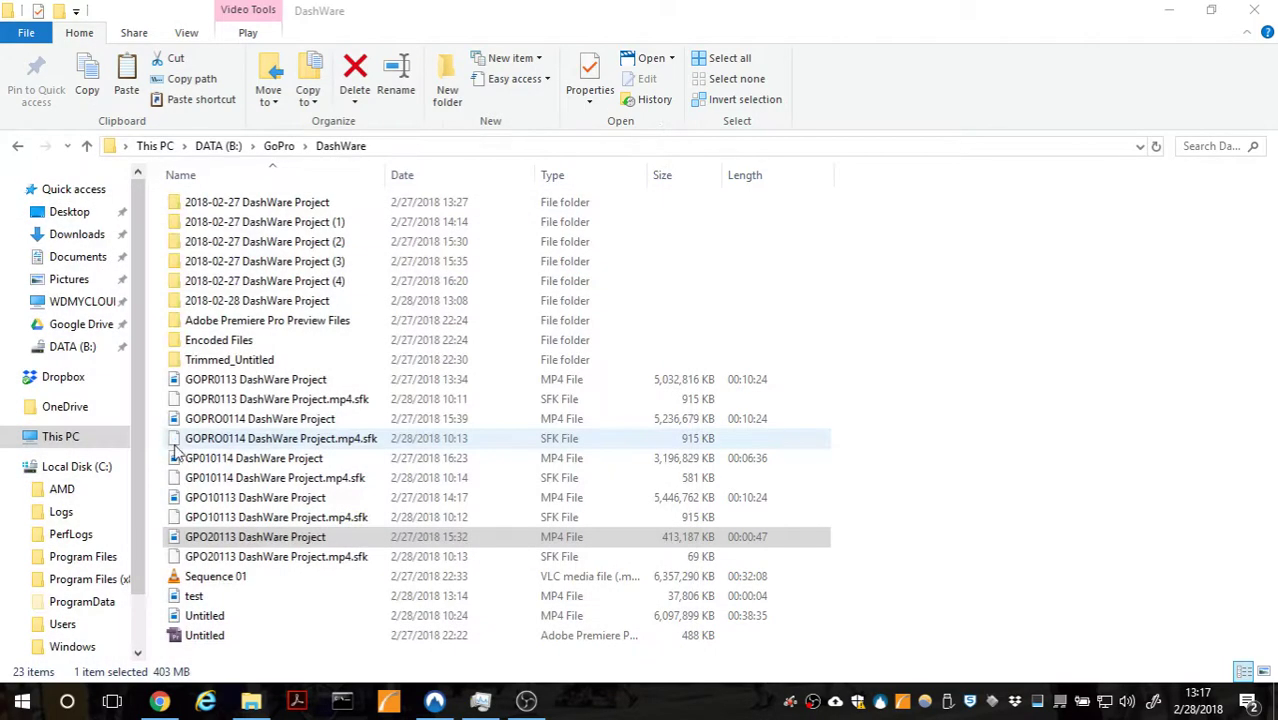